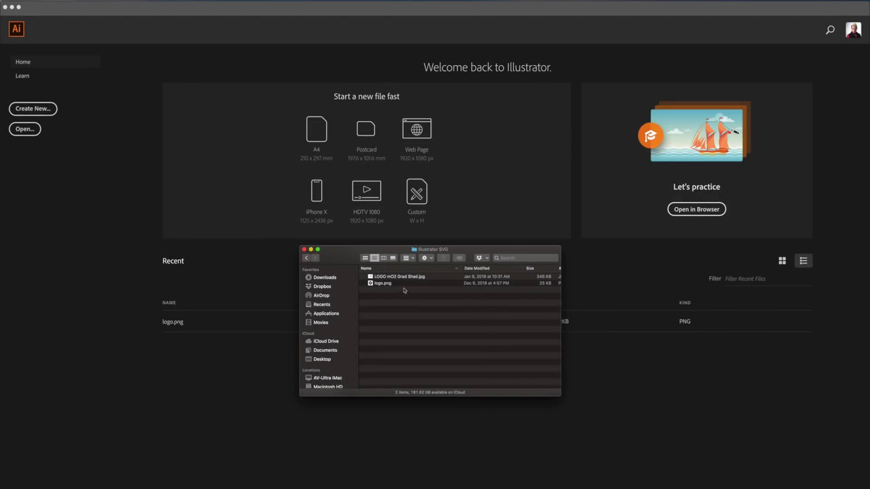
Quick Look logo.png and LOGO mO2 Grad Shad.jpg, then close the Finder window.
left_click(399, 284)
key("space")
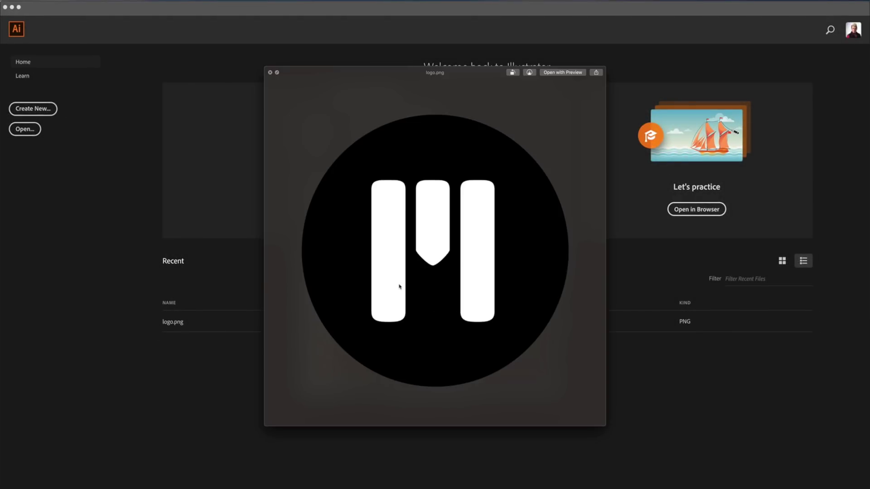
key("space")
left_click(411, 277)
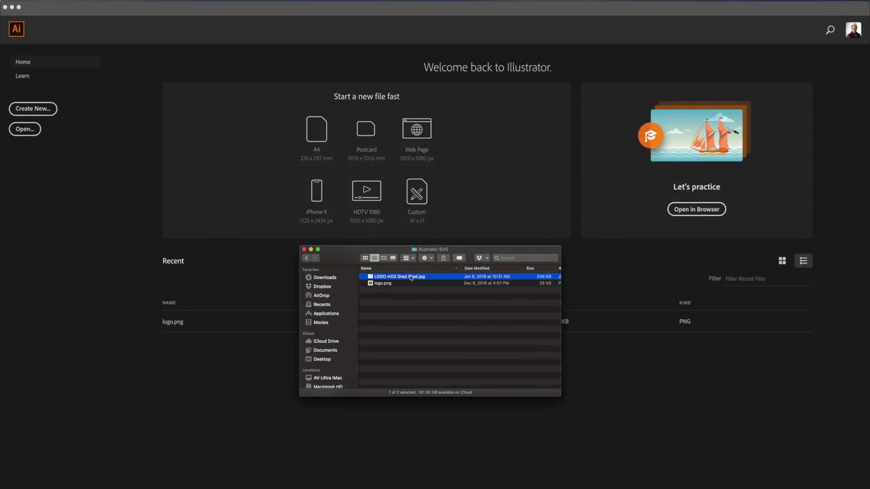
key("space")
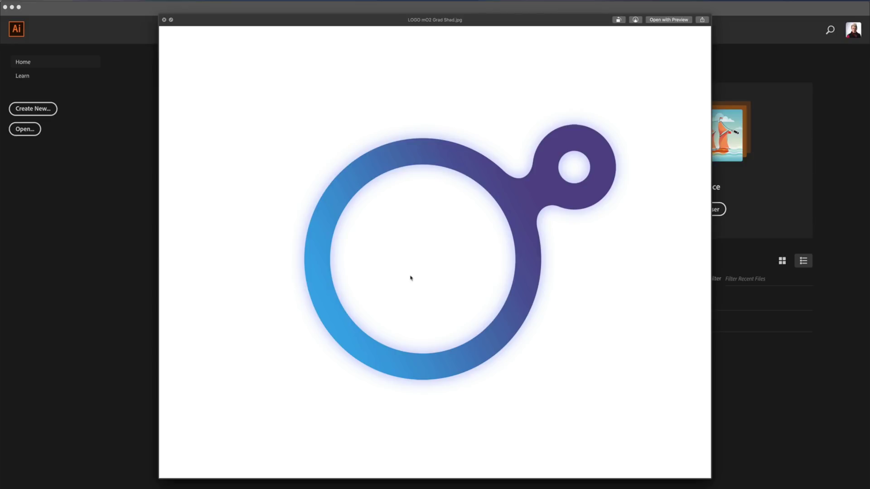
key("space")
key("Escape")
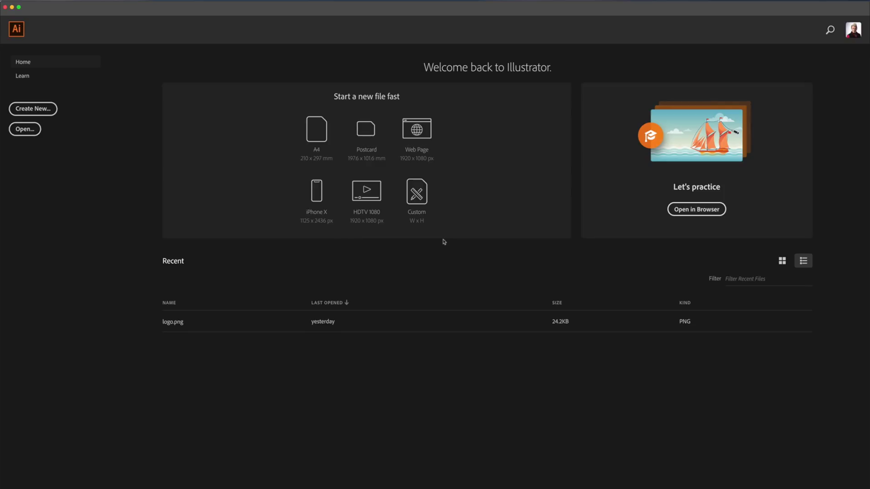
Start a new document from the Film & Video HDV/HDTV 1080 preset at 1920 × 1080 px.
left_click(38, 109)
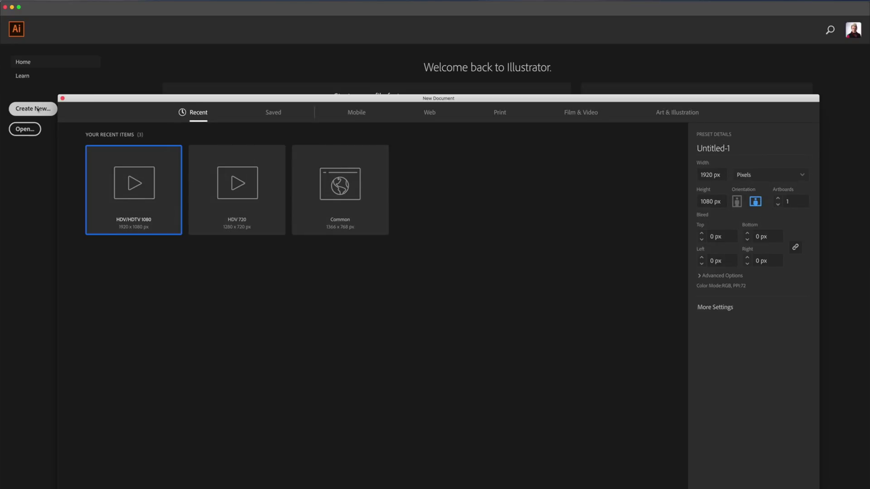
left_click(575, 112)
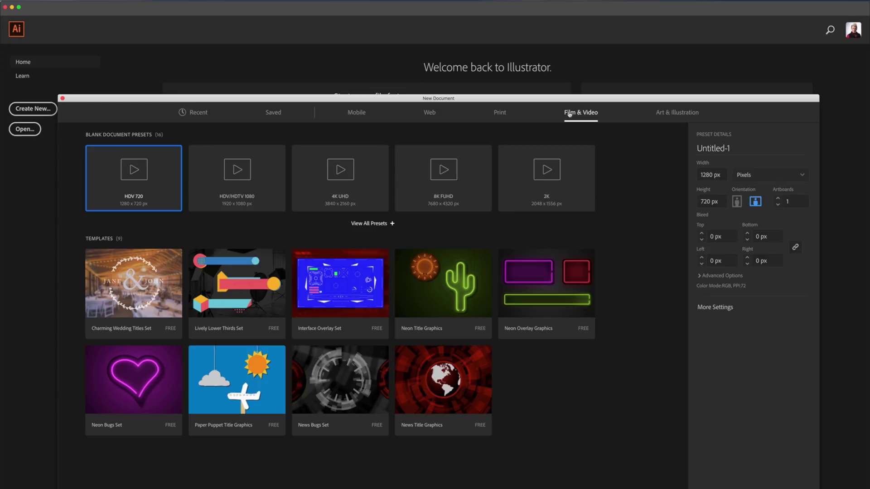
left_click(265, 179)
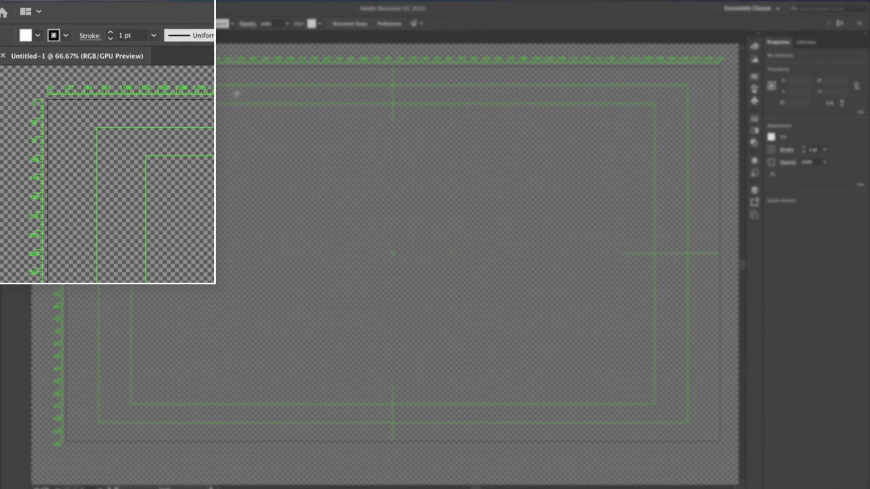
Place logo.png as a large linked image on the artboard.
left_click(37, 3)
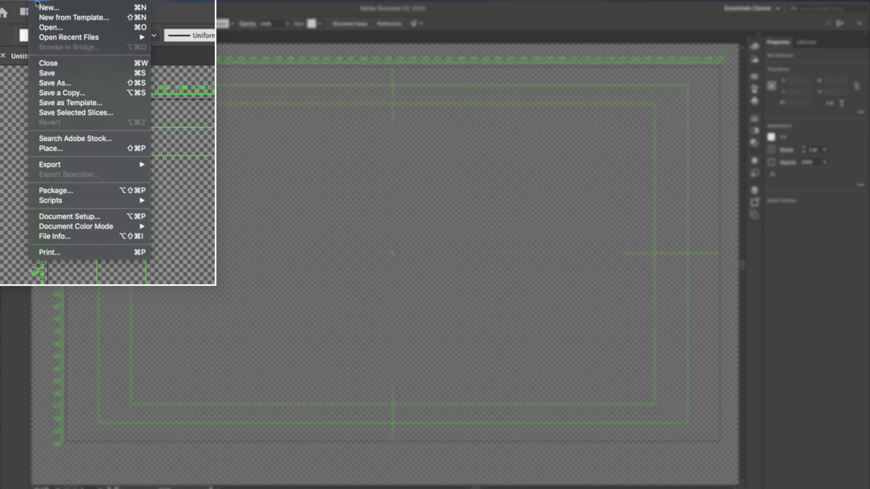
left_click(75, 150)
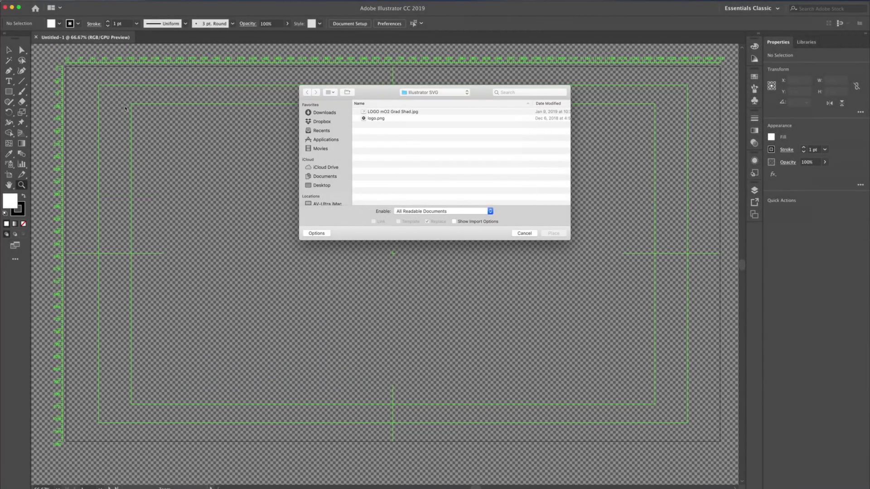
left_click(396, 119)
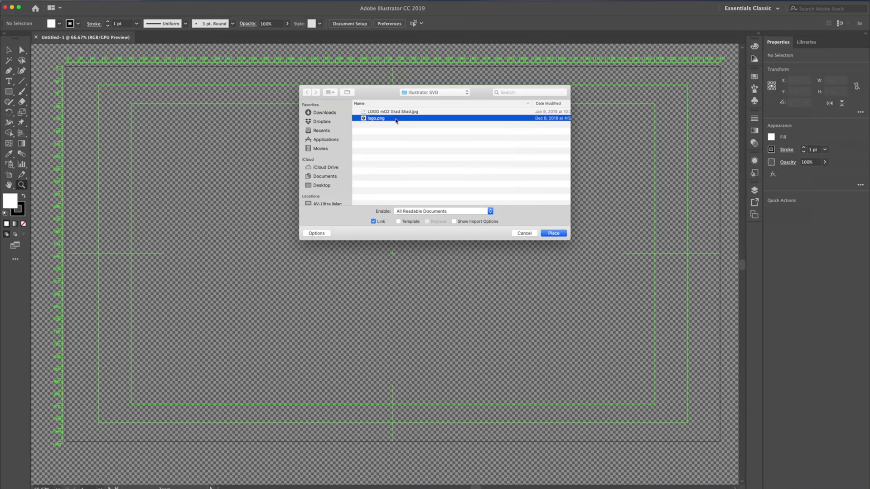
left_click(551, 233)
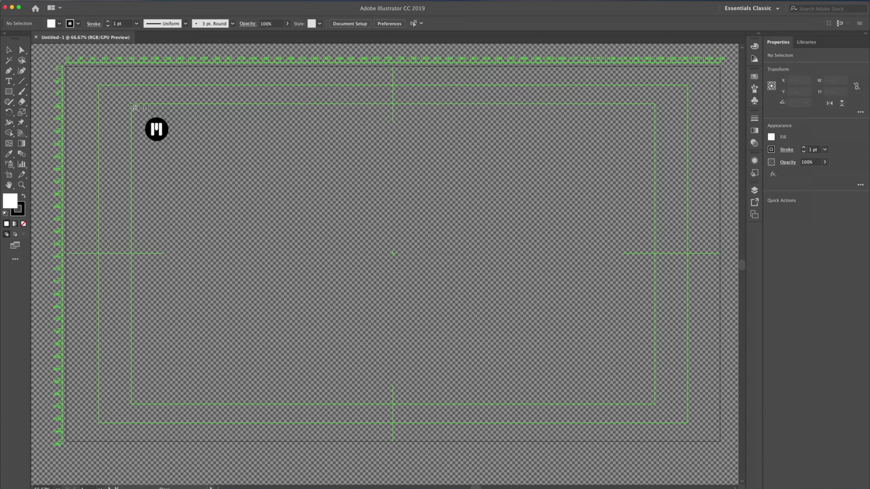
left_click_drag(134, 107, 651, 409)
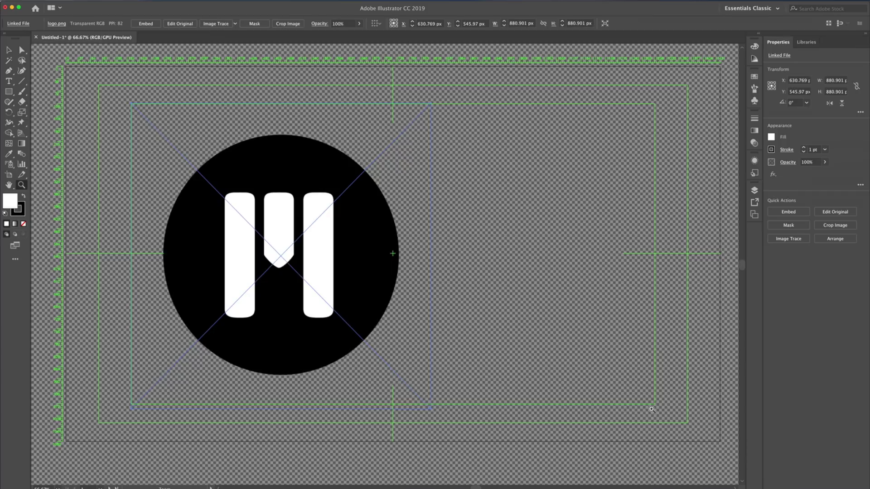
Move the placed logo to the artboard centre and deselect it.
key("v")
left_click_drag(224, 268, 335, 266)
key("super+shift+a")
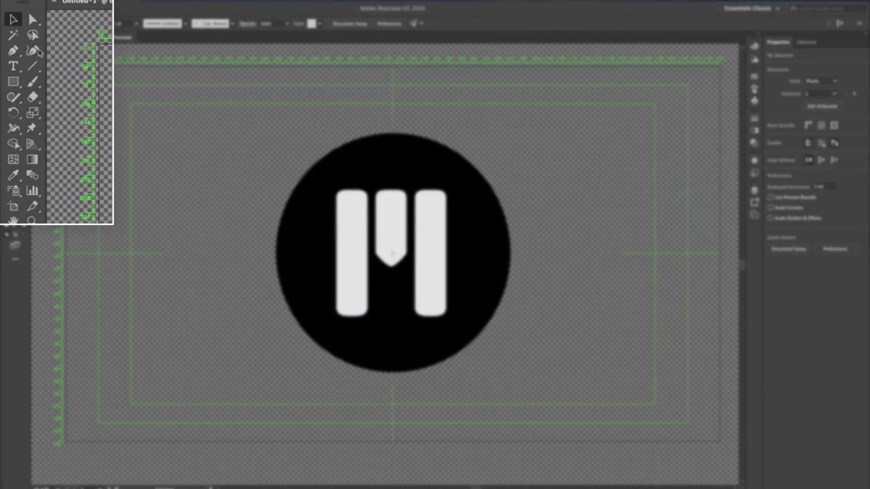
Trace the left white bar with the Pen tool, curving its rounded top and closing the path.
left_click(13, 51)
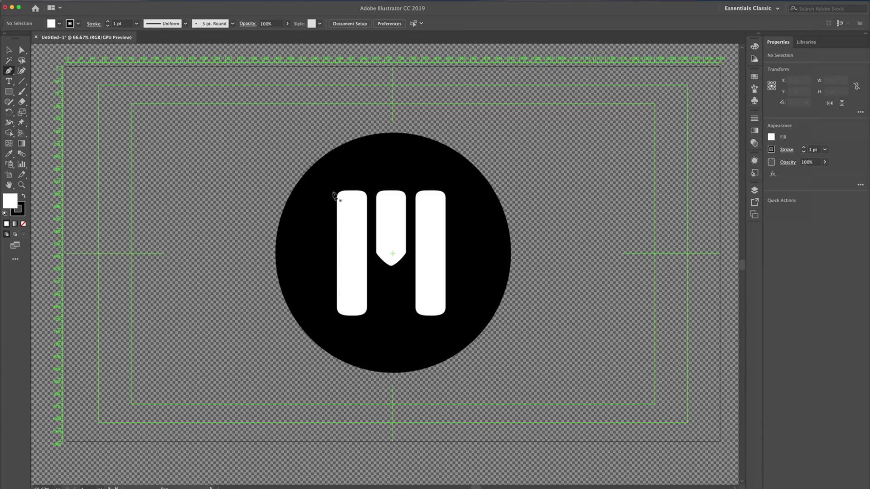
left_click(337, 199)
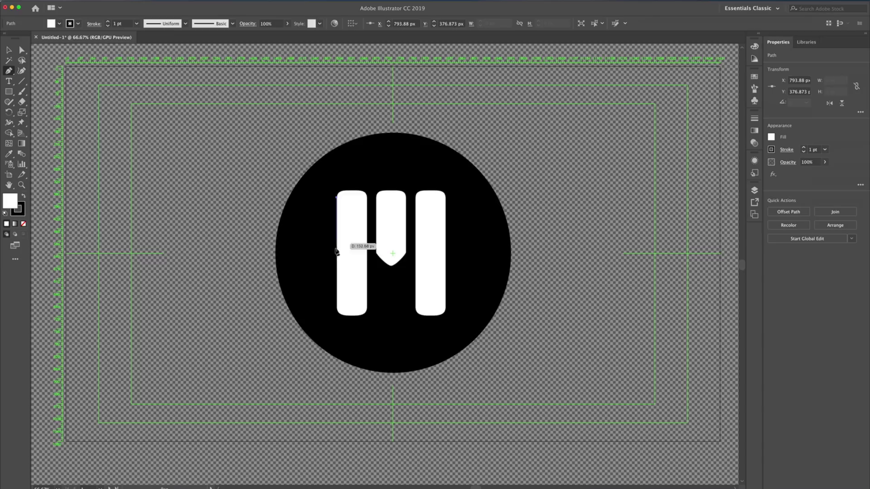
left_click(337, 308)
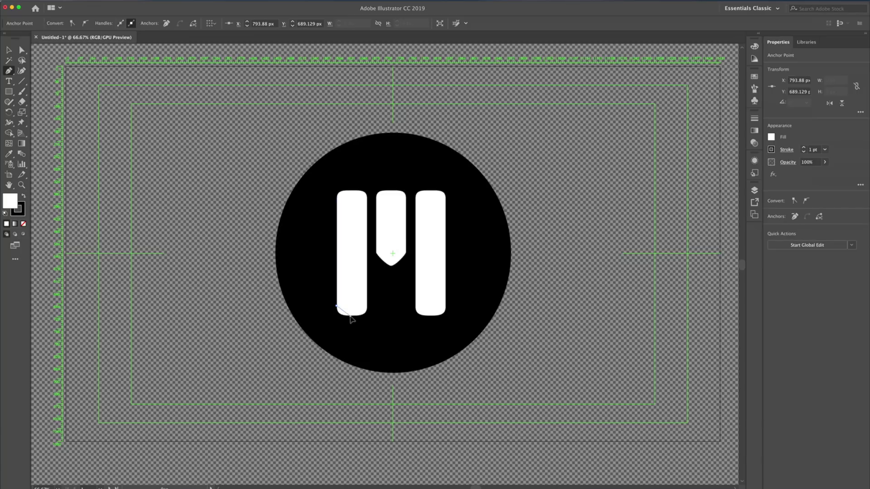
left_click(349, 318)
left_click(368, 299)
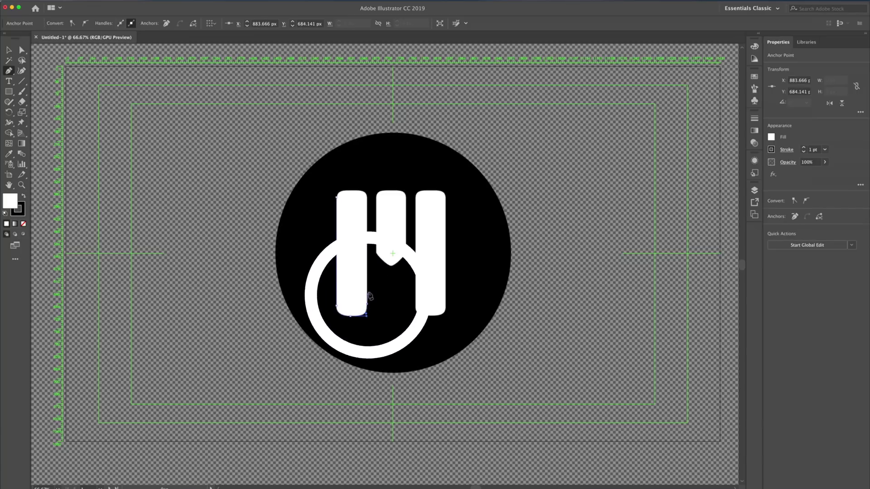
left_click_drag(351, 189, 334, 189)
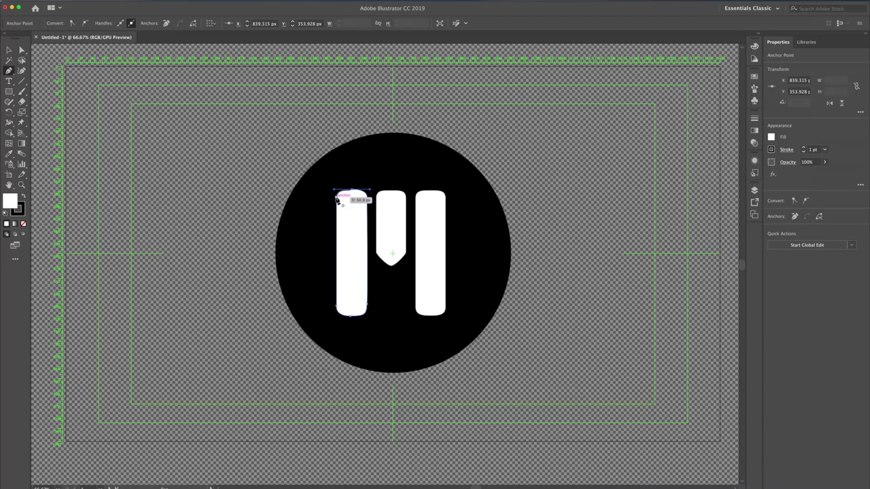
left_click_drag(337, 200, 242, 212)
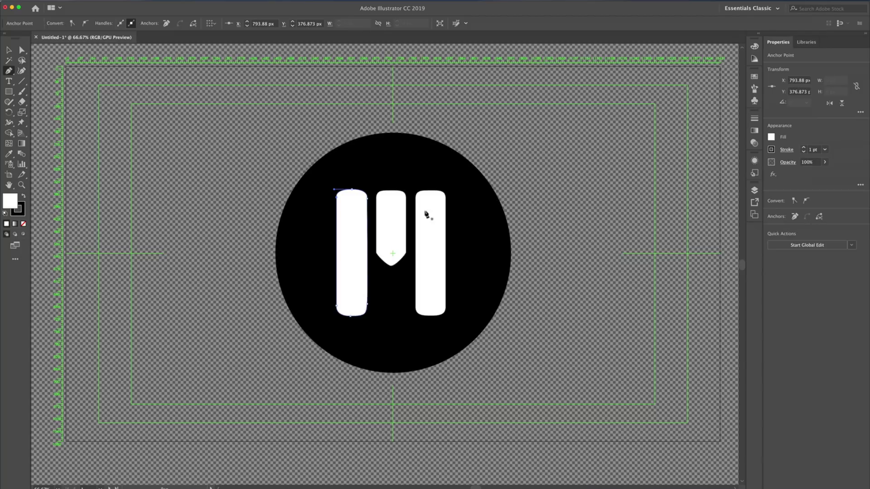
Expand Layer 1 in the Layers panel and toggle the linked logo's visibility off and on.
left_click(754, 191)
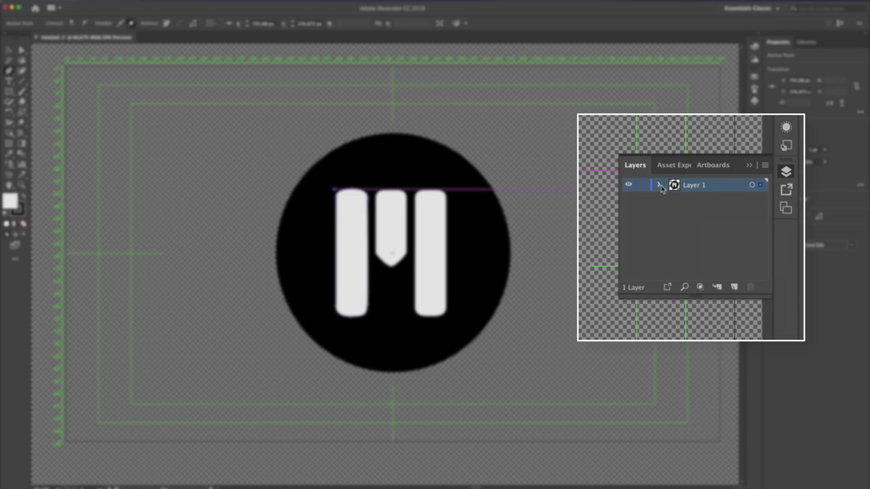
left_click(659, 186)
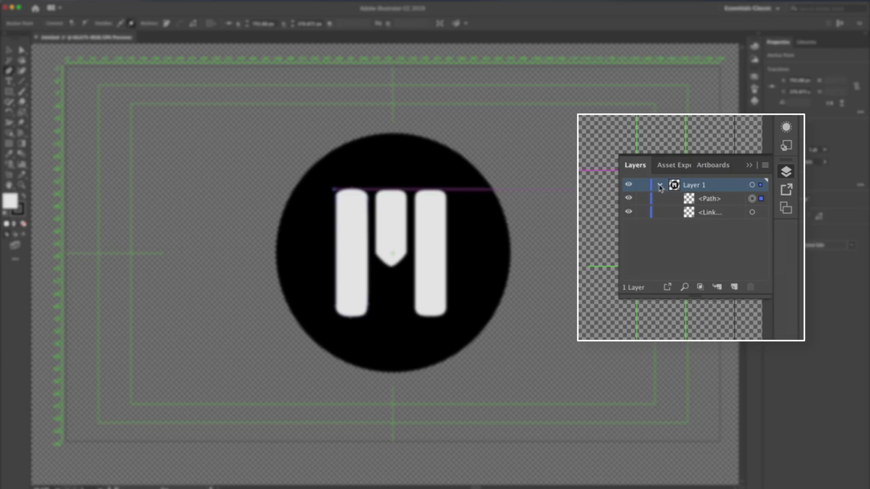
left_click(707, 202)
left_click(707, 213)
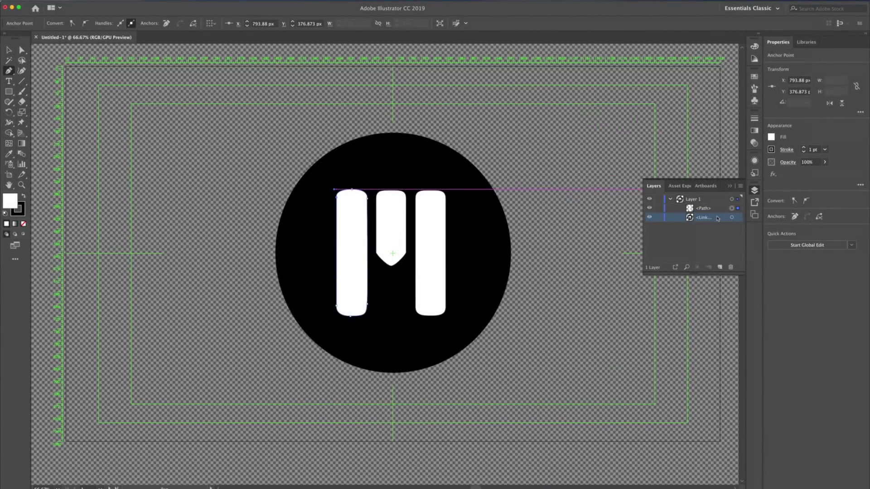
left_click(649, 217)
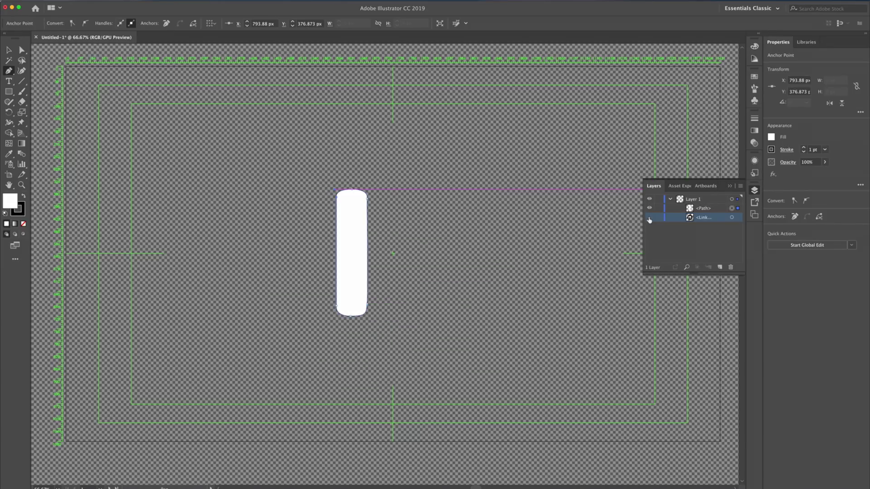
left_click(649, 218)
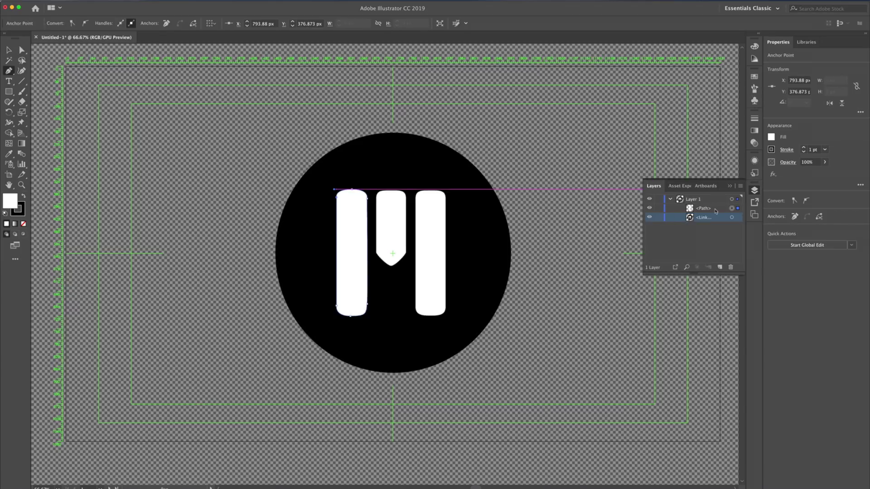
Delete the traced <Path> layer, leaving the linked logo image selected.
left_click(717, 210)
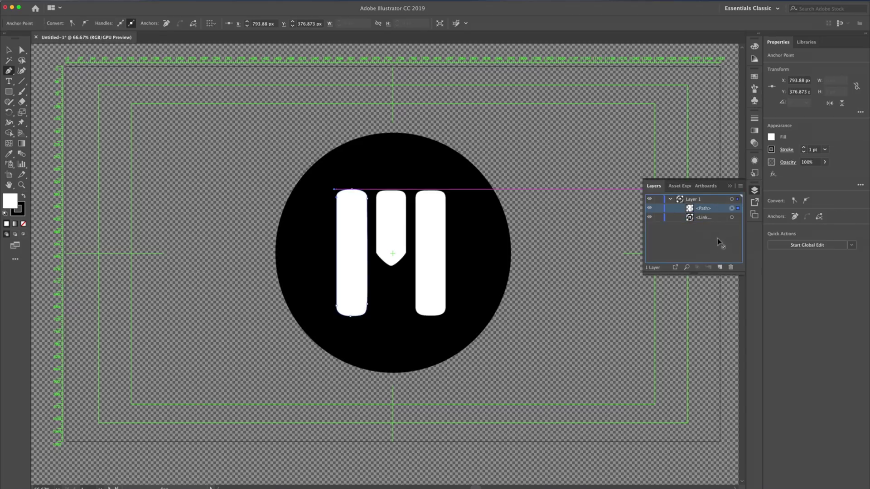
left_click(731, 268)
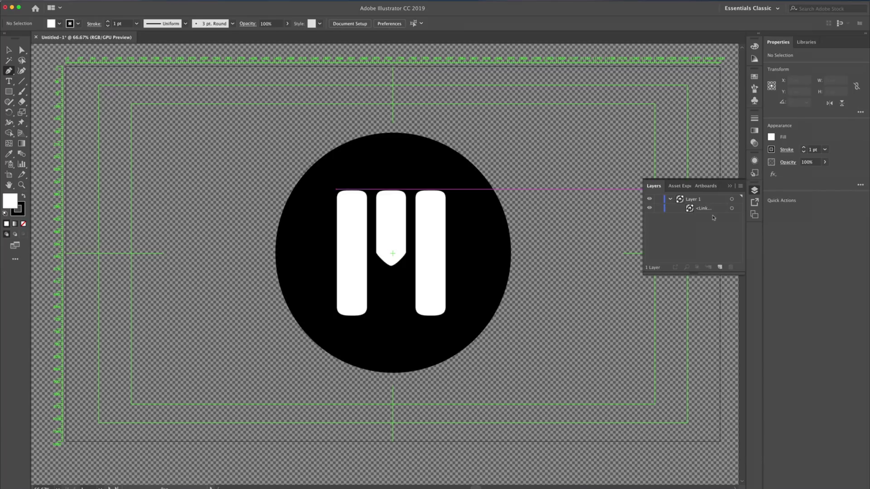
left_click(712, 212)
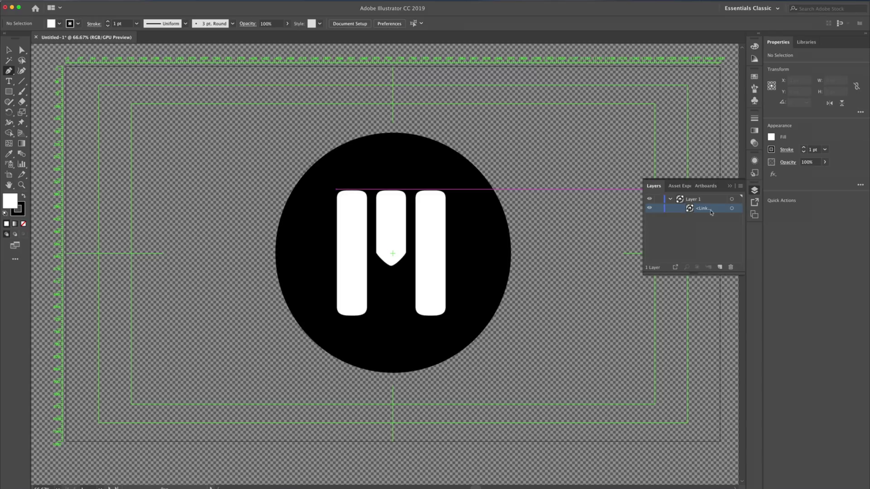
key("z")
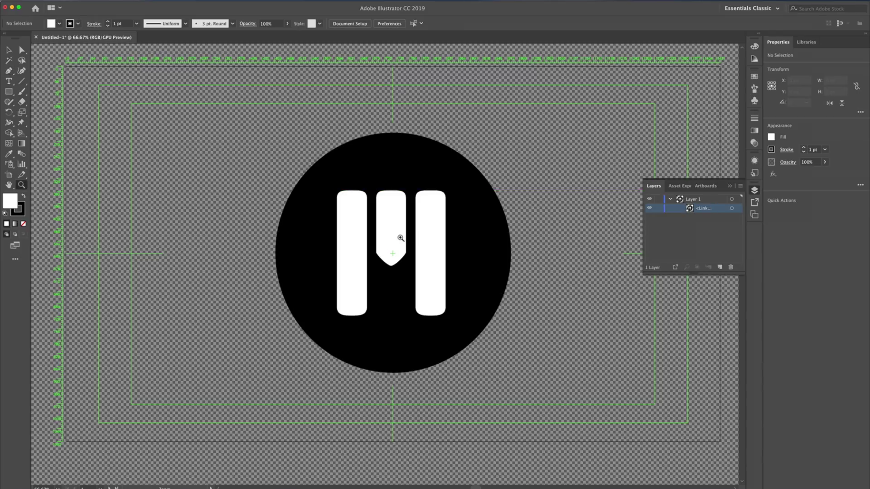
left_click_drag(400, 238, 402, 237)
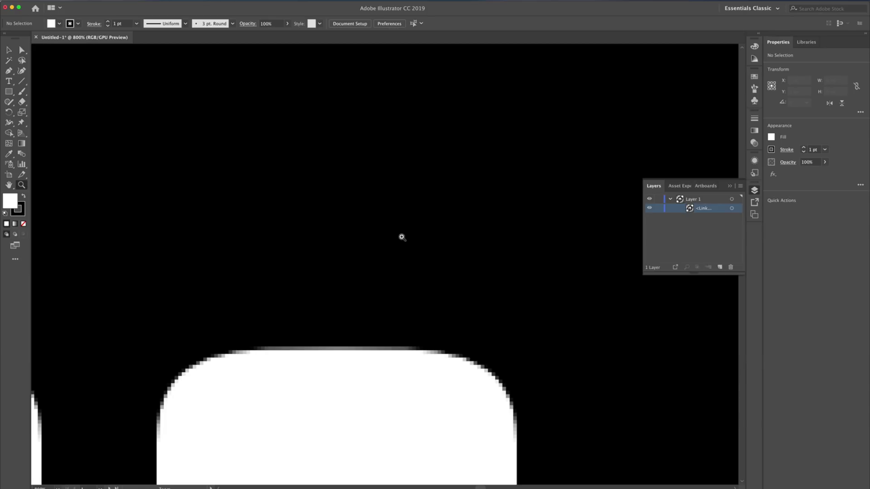
left_click_drag(400, 237, 414, 25)
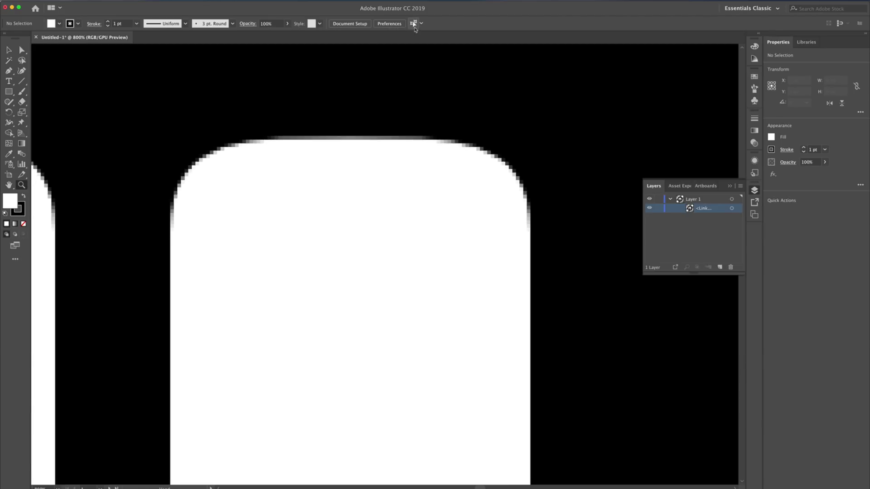
key("super+1")
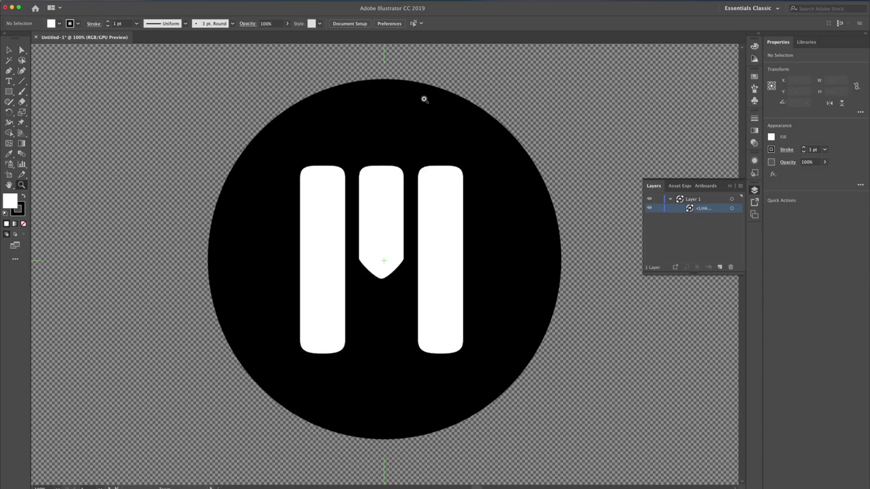
left_click(9, 51)
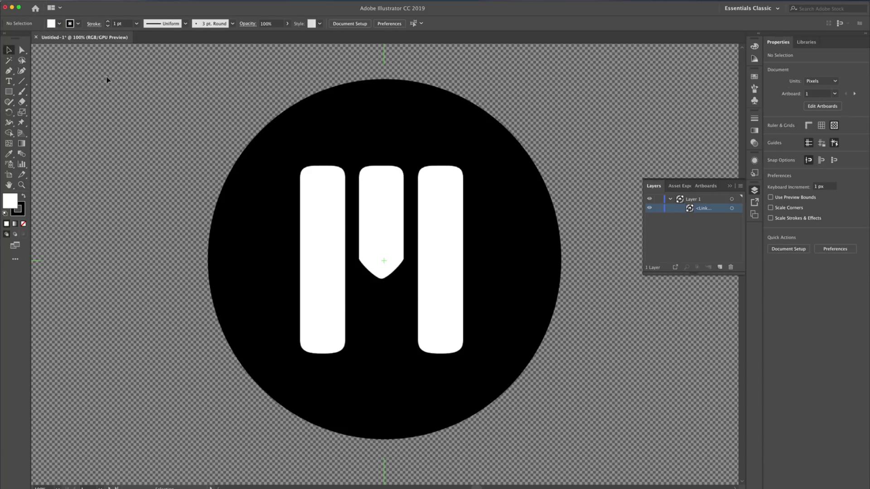
left_click(329, 112)
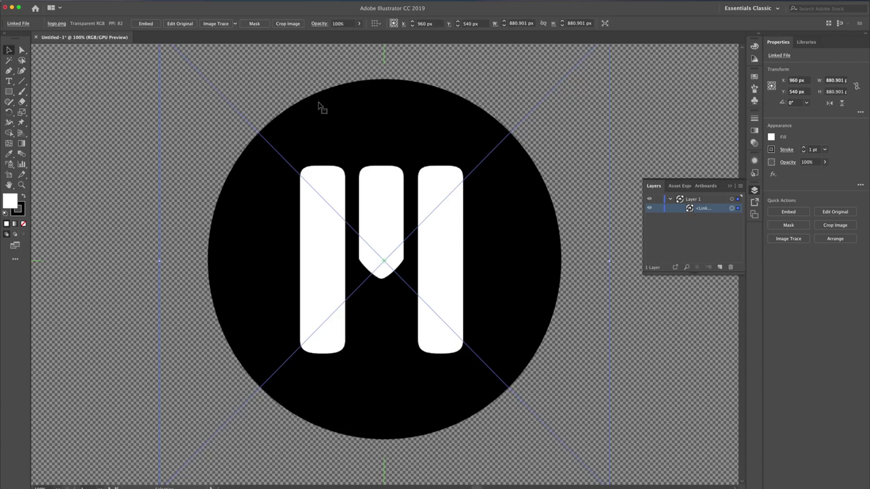
Image Trace the logo and set the view to Tracing Result with Outlines.
left_click(224, 27)
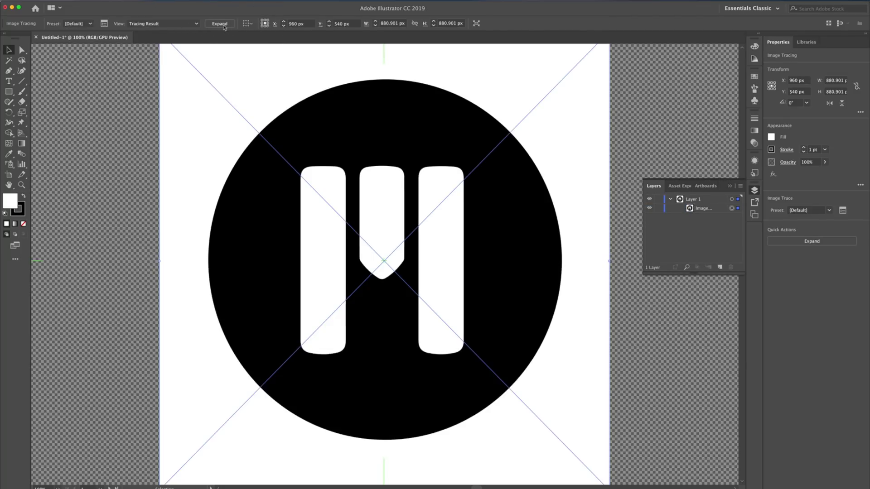
left_click(175, 24)
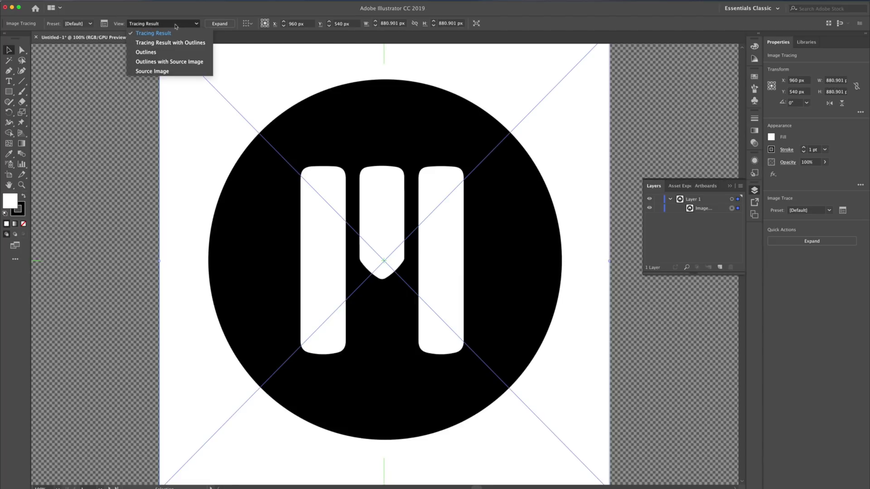
left_click(173, 44)
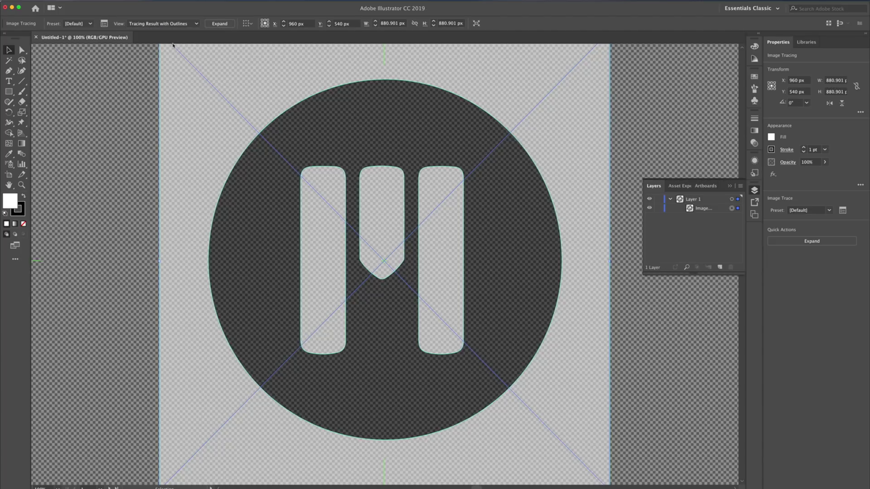
left_click(175, 23)
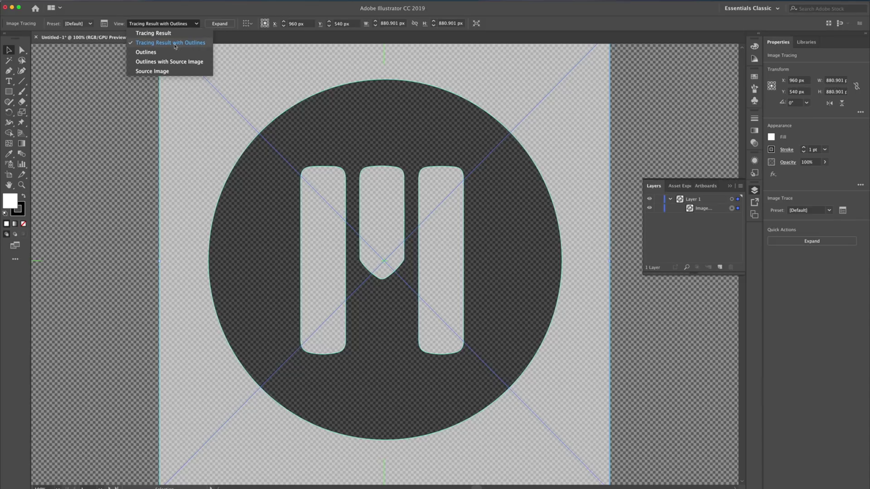
left_click(176, 46)
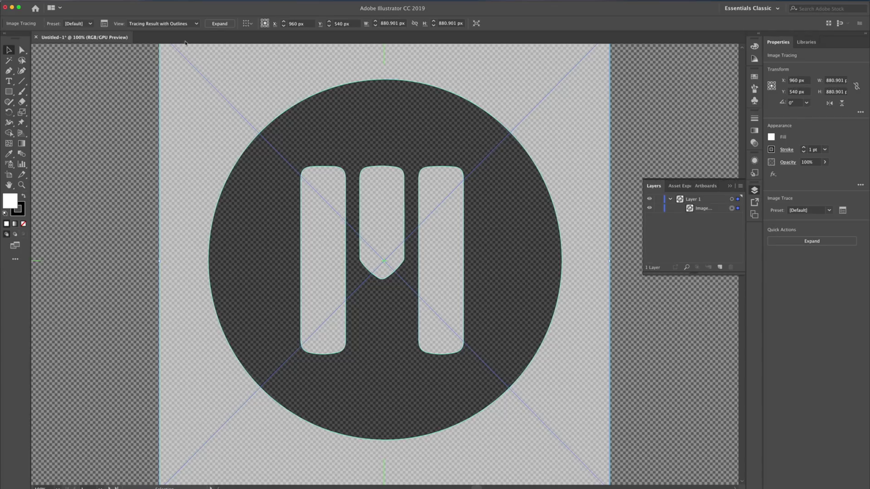
Expand the trace into vector paths and open its group in the Layers panel.
left_click(220, 24)
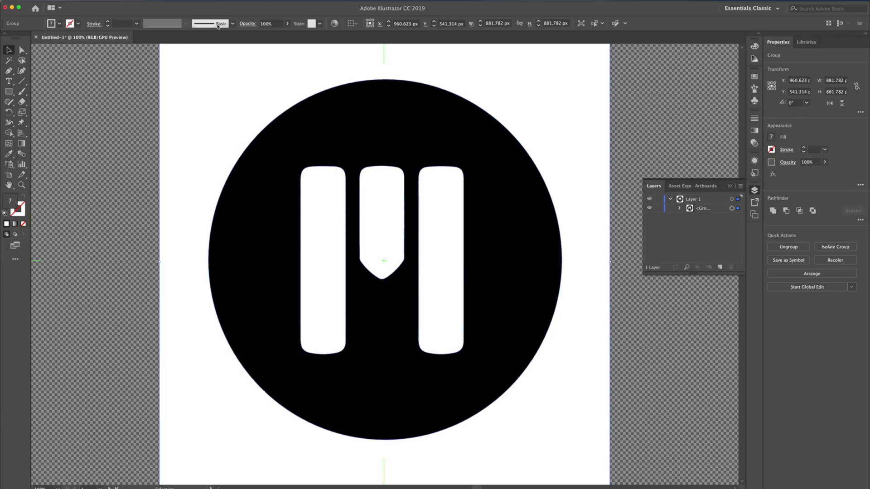
left_click(679, 208)
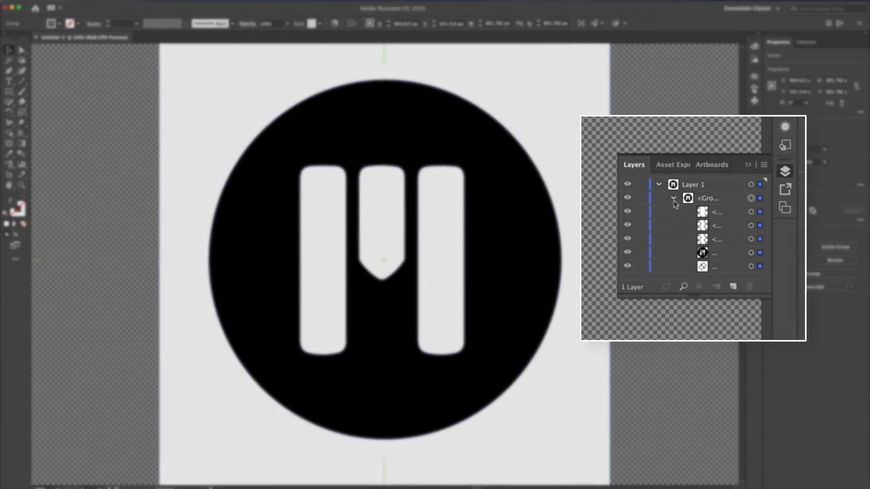
left_click(704, 268)
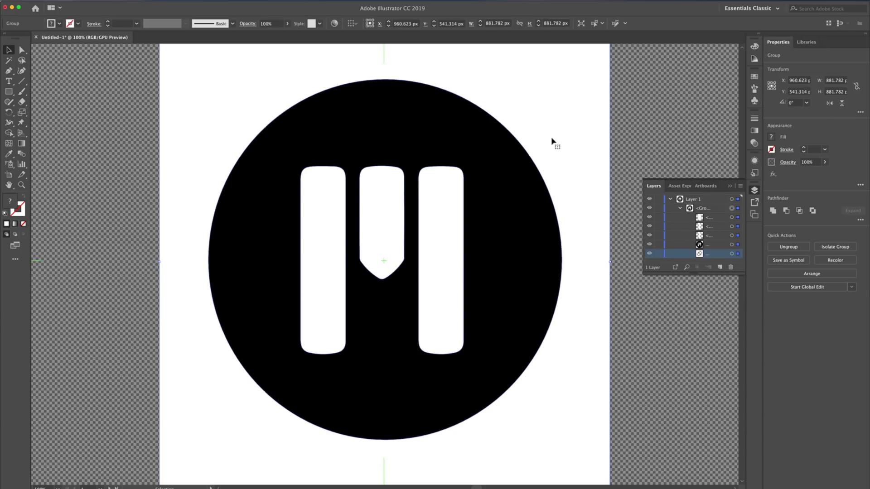
scroll(548, 140, "down", 1)
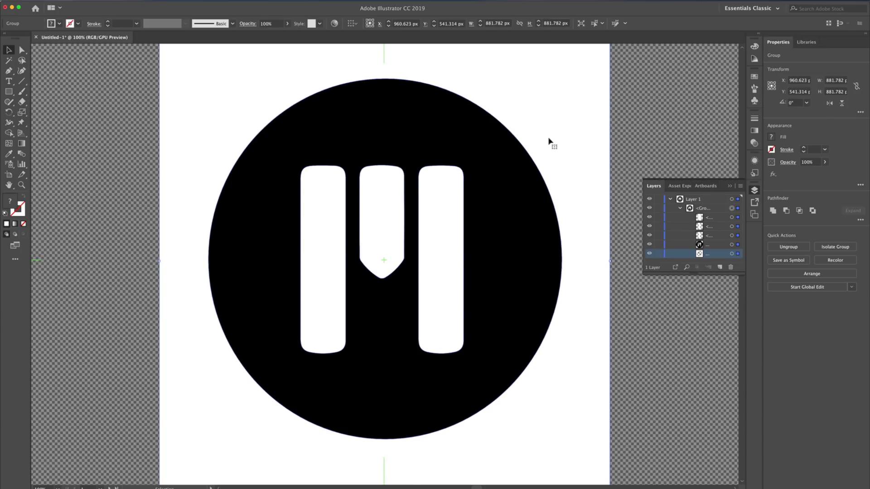
Select the white square background with Direct Selection and delete it.
left_click(21, 50)
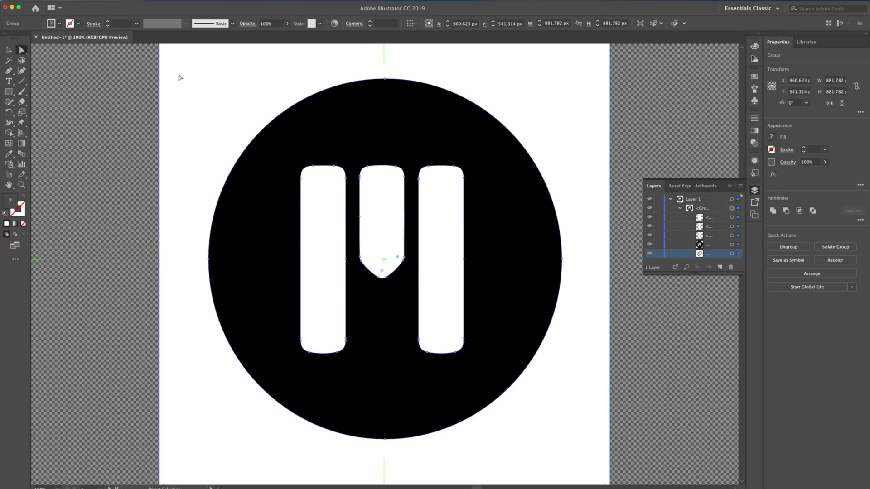
left_click(148, 82)
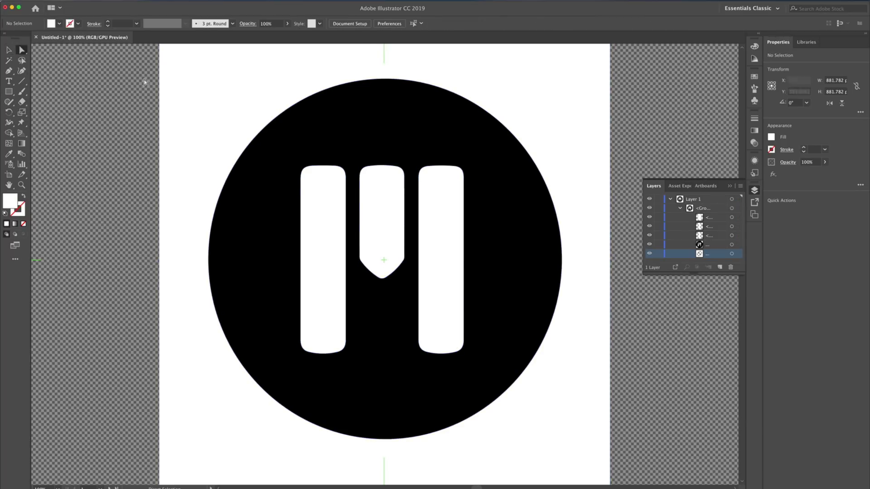
left_click(184, 81)
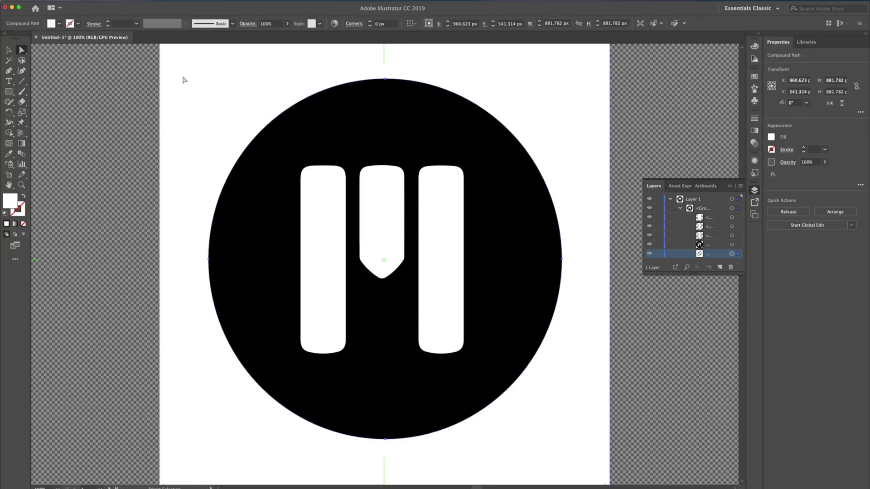
key("Delete")
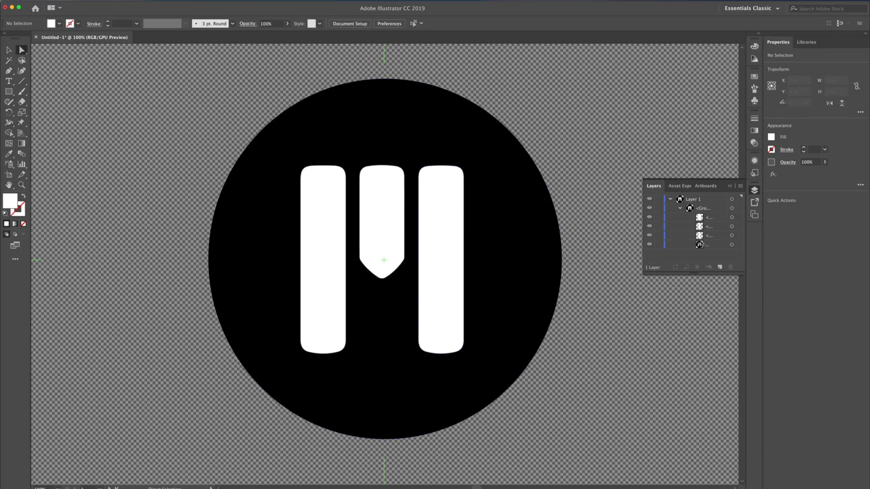
Move the circle compound path above the <Group> of white bars and collapse the group.
left_click(702, 245)
left_click_drag(707, 254, 688, 195)
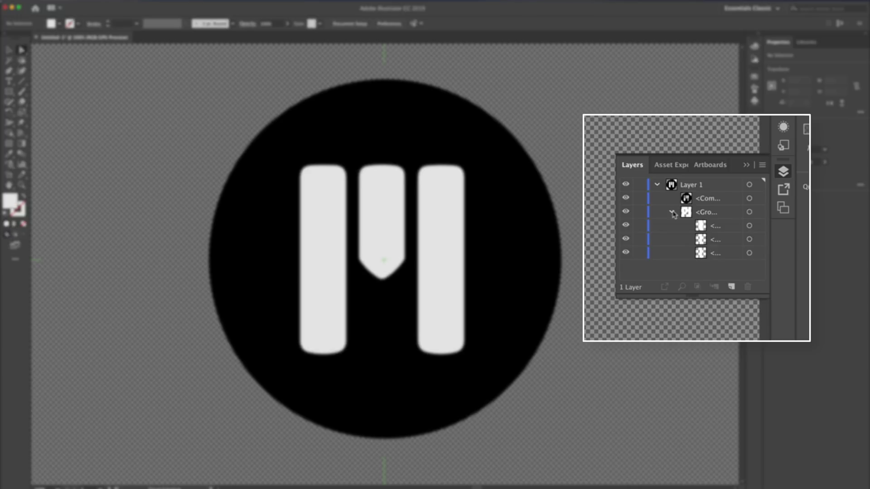
left_click(671, 212)
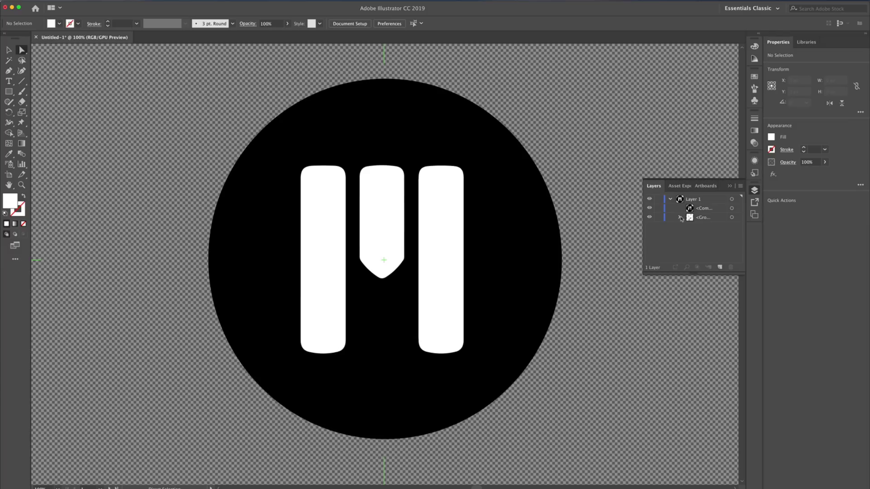
Save the artwork as 'Illustrator Save As.svg' in SVG format, accepting the SVG 1.0 options.
left_click(61, 1)
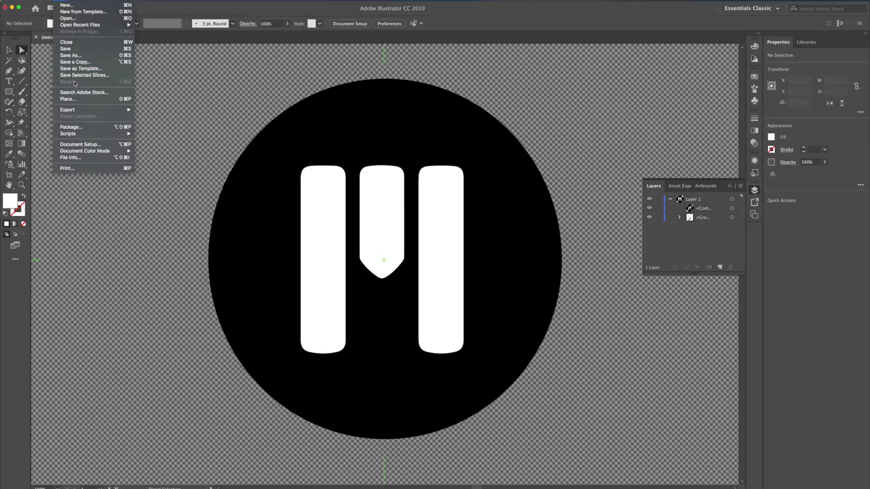
mouse_move(65, 110)
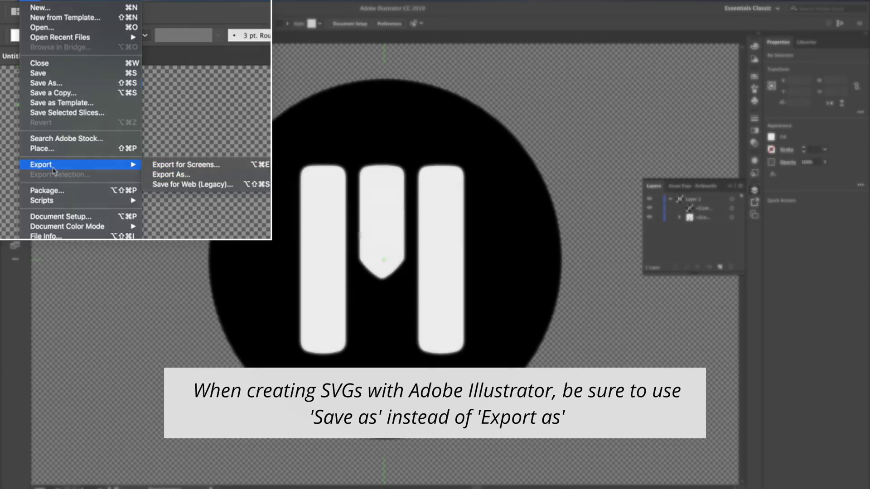
left_click(67, 58)
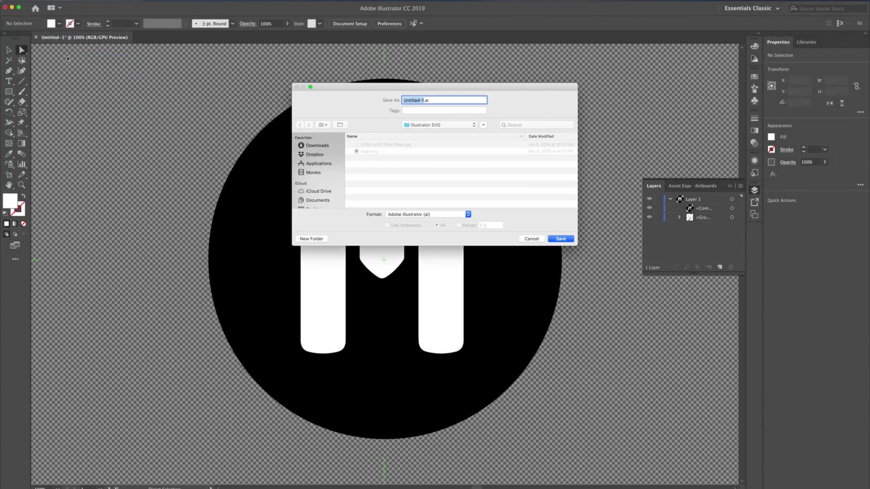
type("Illustrator Save As")
key("BackSpace")
type("svg")
left_click(468, 214)
left_click(460, 248)
left_click(560, 240)
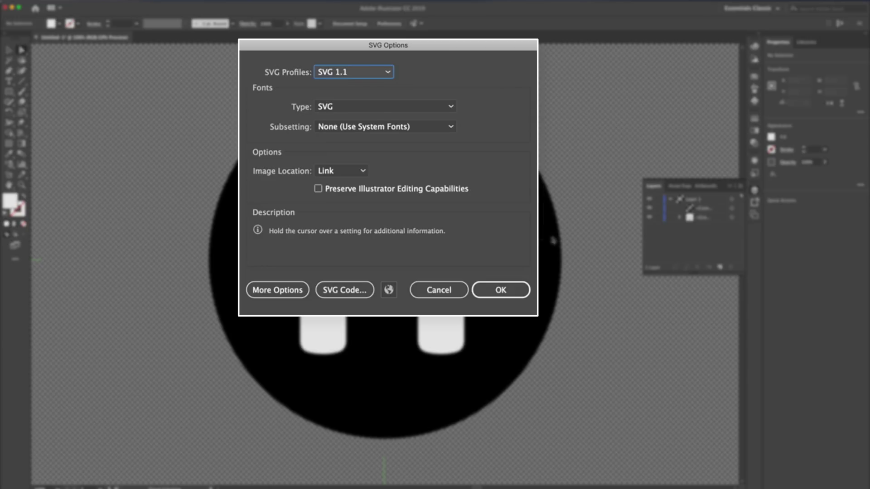
left_click(383, 73)
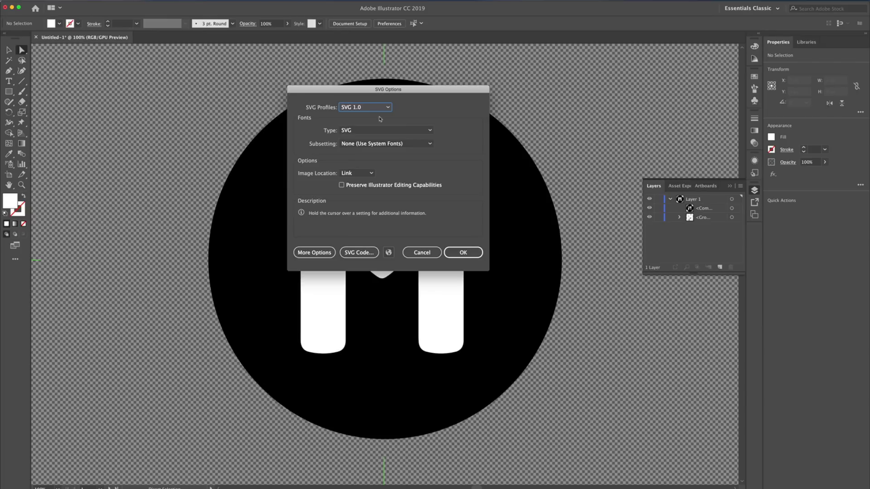
left_click(463, 253)
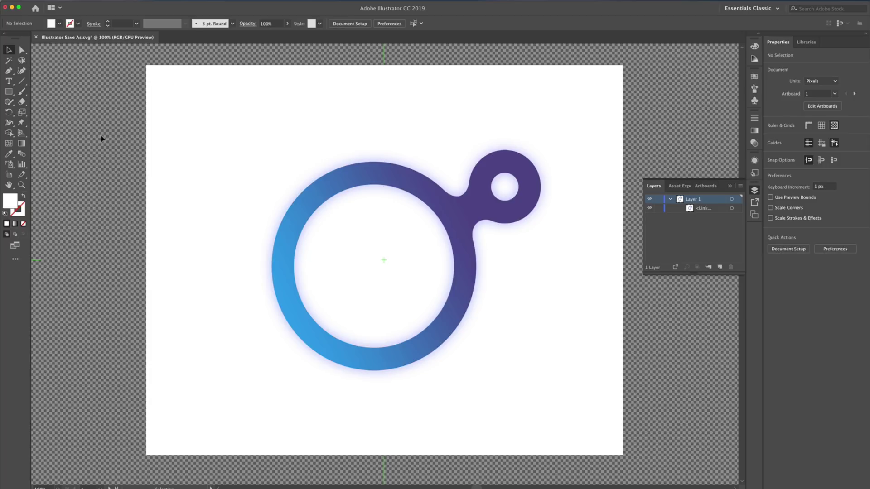
Image Trace the gradient ring logo and display it as Outlines with Source Image.
left_click(161, 123)
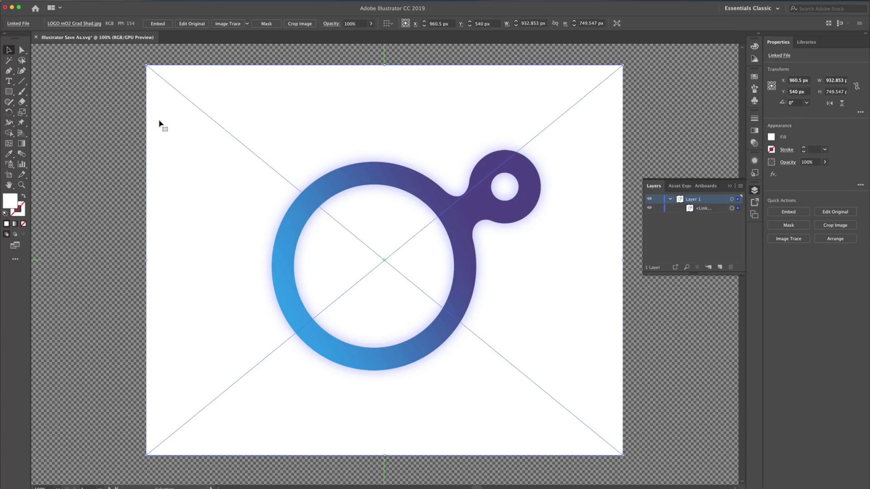
left_click(228, 23)
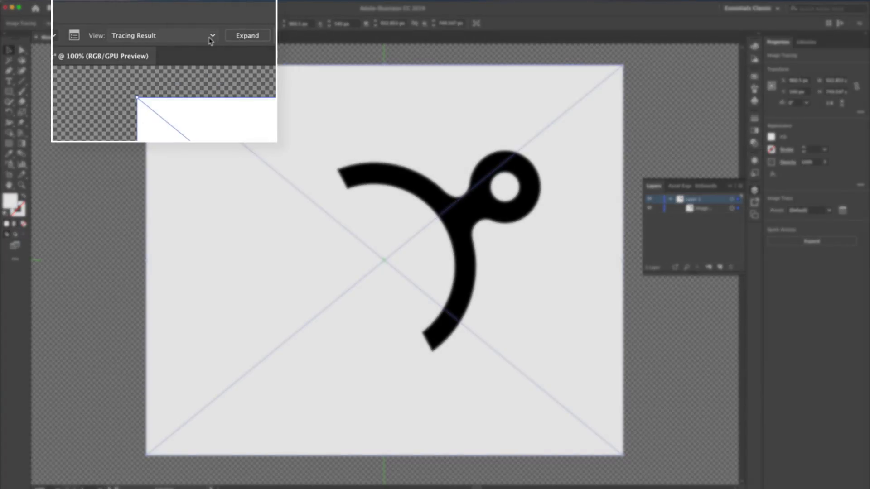
left_click(196, 26)
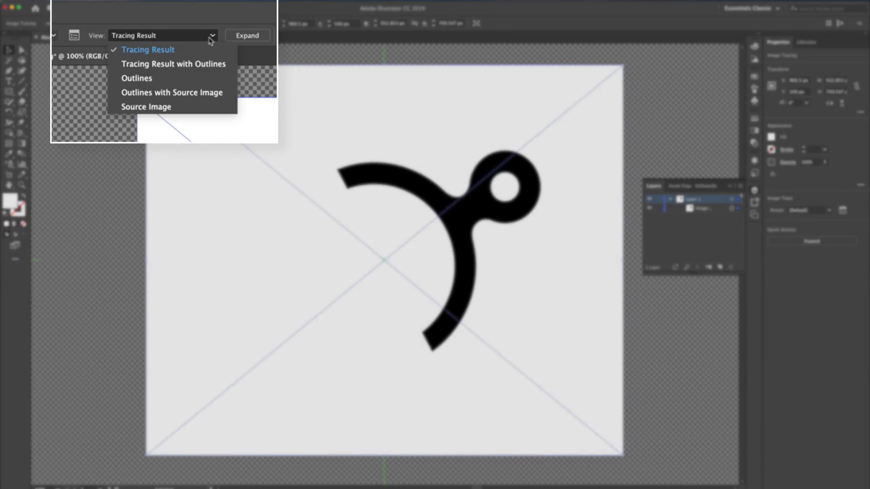
left_click(208, 92)
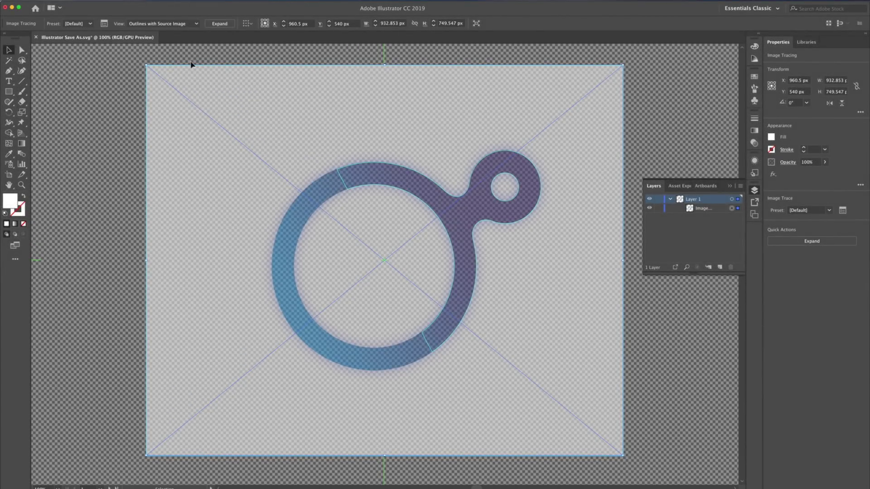
Raise the Image Trace threshold to about 190 and expand the trace into black vector paths.
left_click(104, 24)
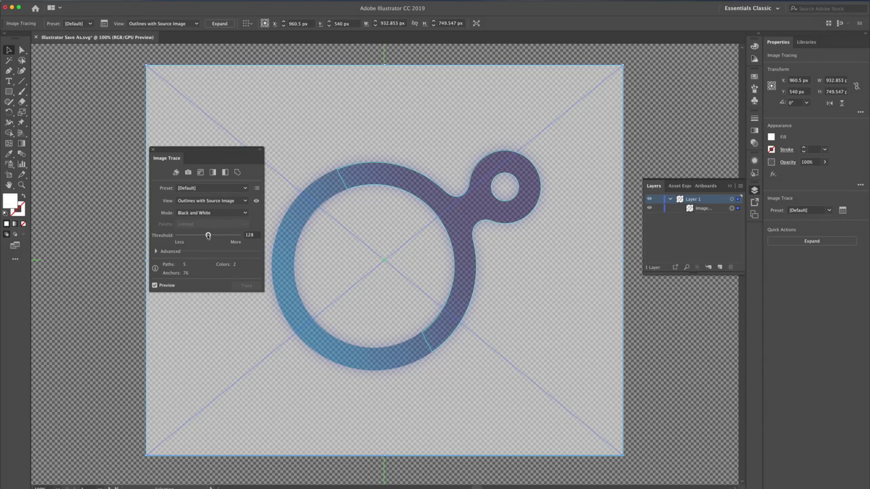
mouse_move(208, 236)
left_mouse_down()
mouse_move(234, 236)
mouse_move(184, 235)
mouse_move(216, 235)
left_mouse_up()
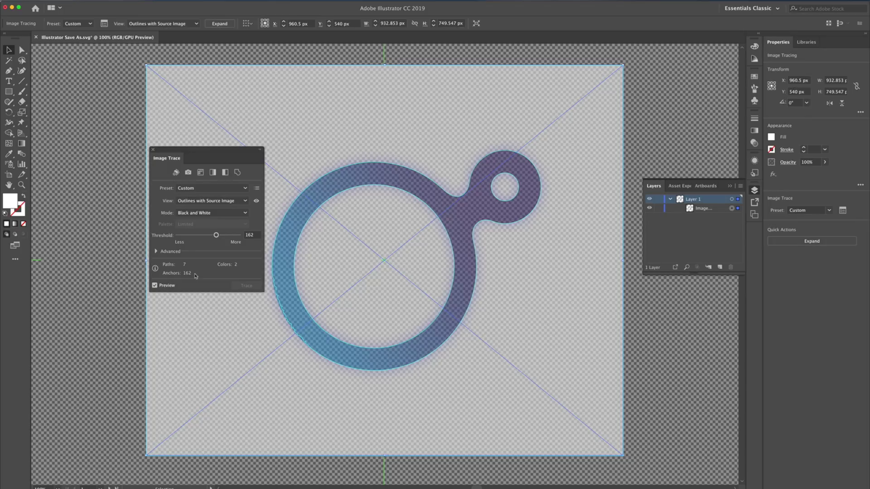
left_click_drag(216, 235, 223, 235)
left_click(218, 25)
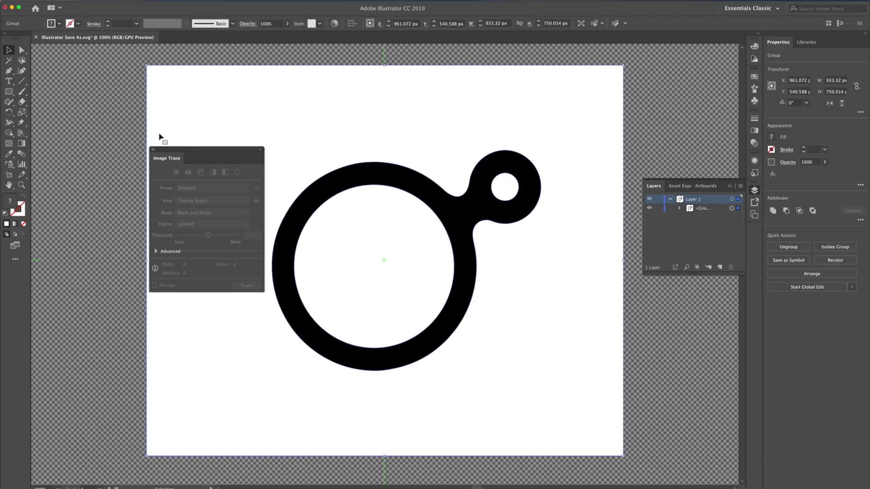
Select the white background rectangle with Direct Selection and delete it.
left_click(152, 150)
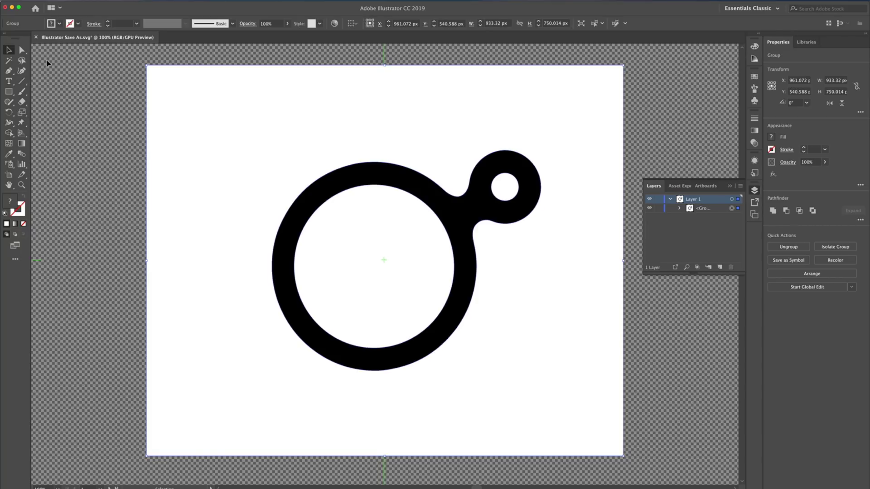
left_click(22, 50)
left_click(108, 111)
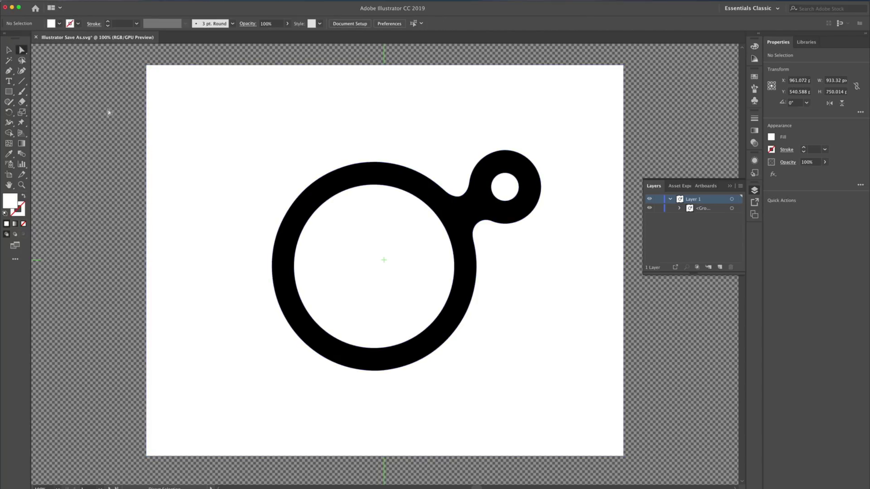
left_click(221, 130)
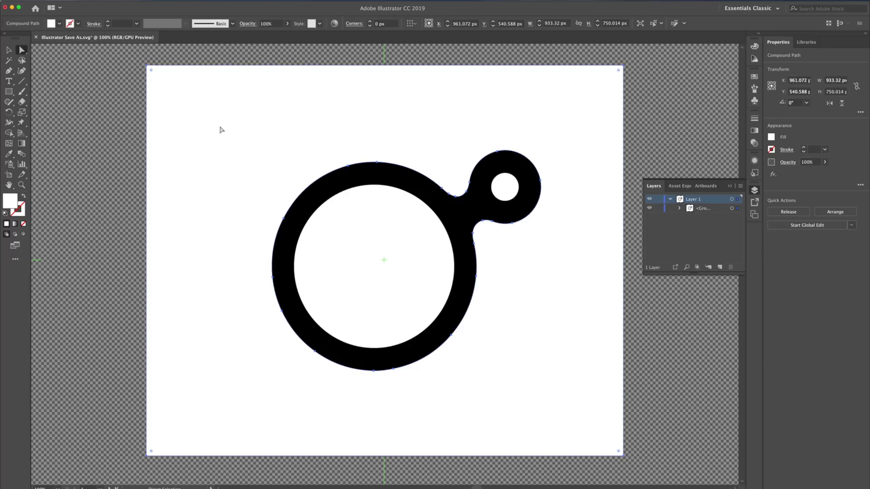
left_click(369, 250, "shift")
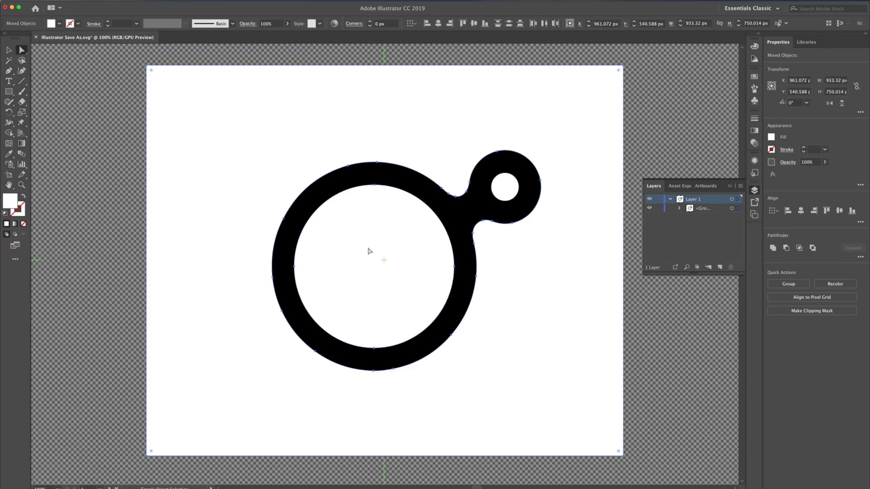
left_click(503, 193)
key("Delete")
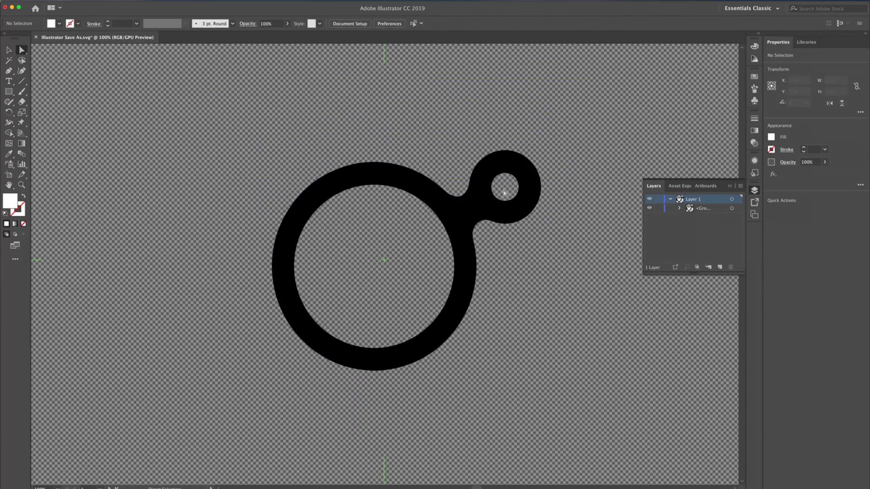
Try reshaping the ring's top arc anchors, then undo the trial edits.
left_click(485, 200)
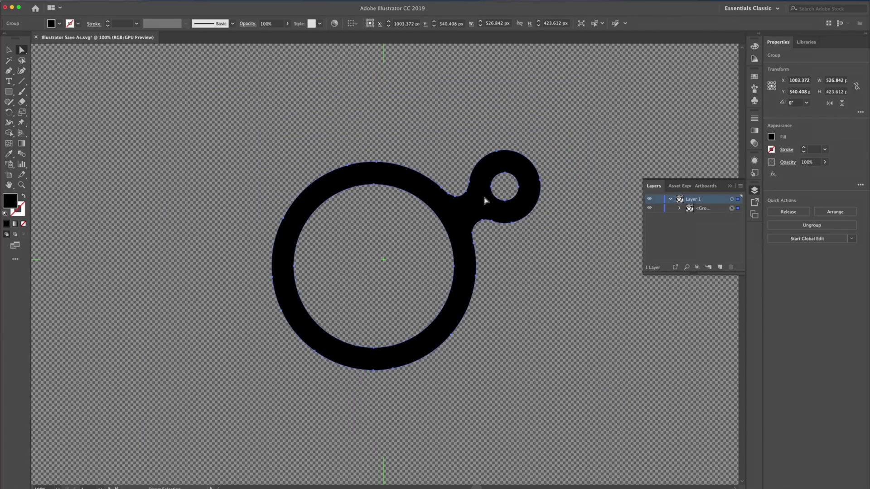
left_click(377, 164)
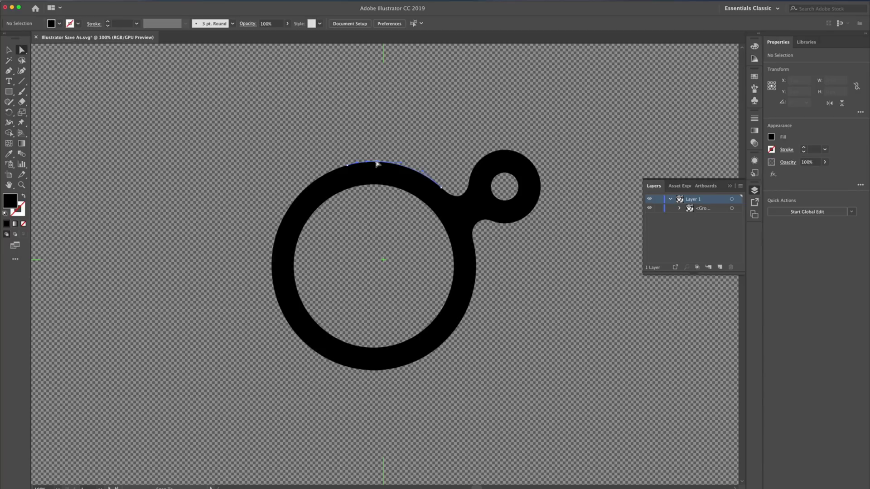
left_click_drag(378, 164, 447, 147)
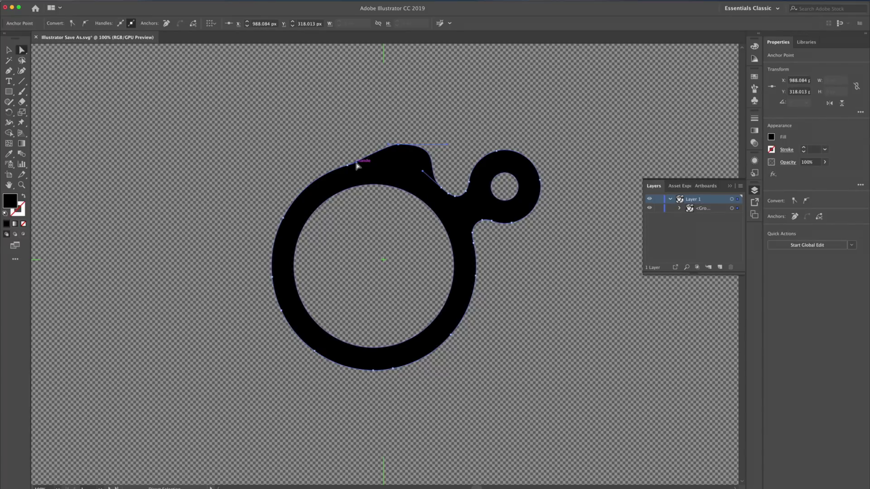
left_click_drag(355, 168, 356, 185)
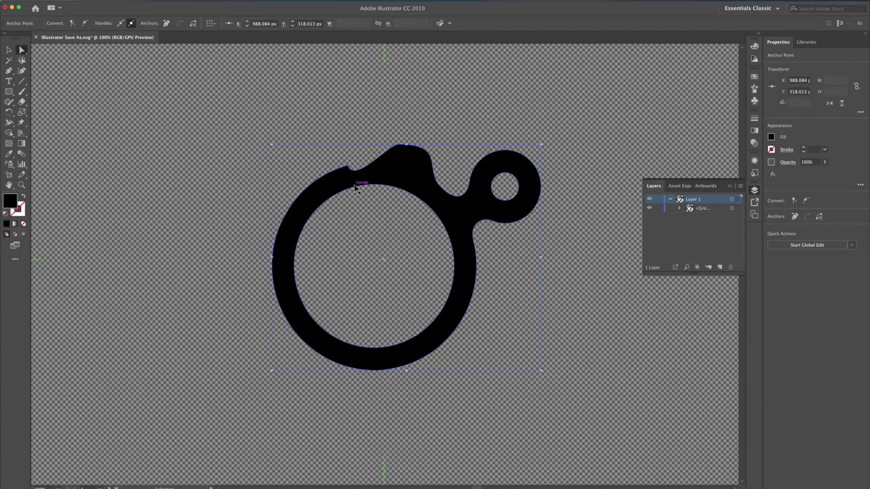
key("super+z")
key("super+z")
key("super+z")
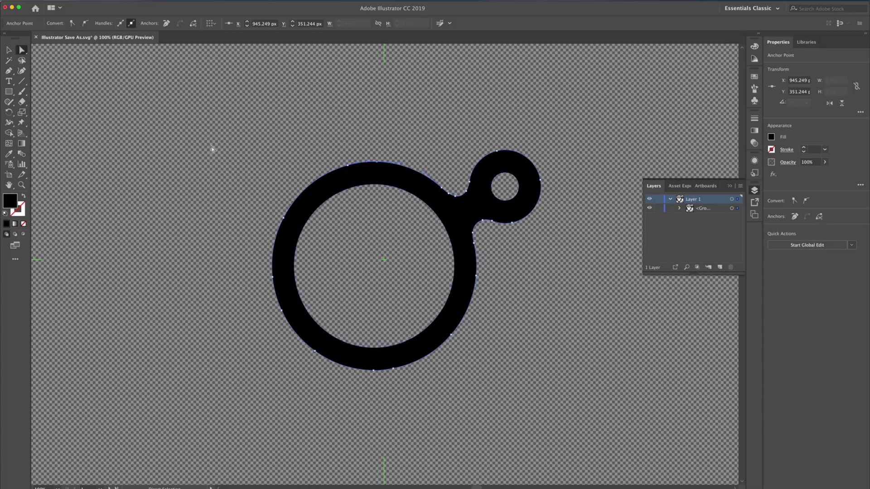
left_click(94, 1)
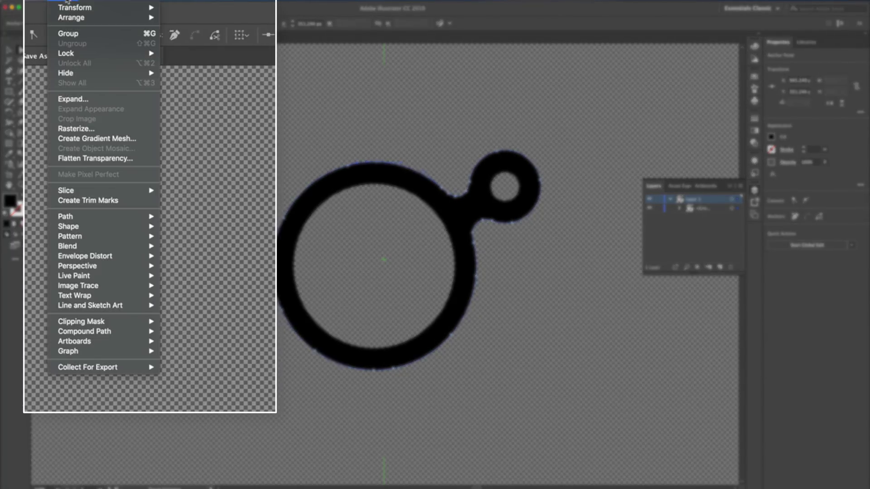
Simplify the ring path at 87% Curve Precision, reducing anchors from 30 to 22.
mouse_move(128, 221)
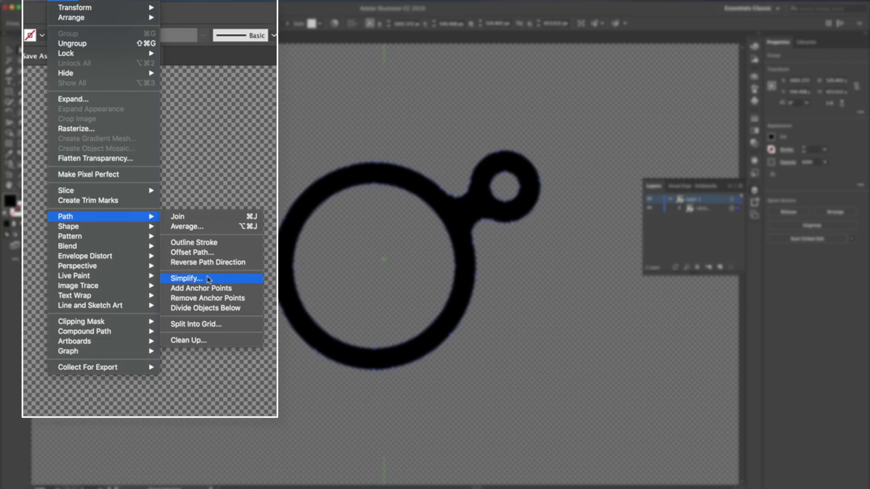
left_click(189, 186)
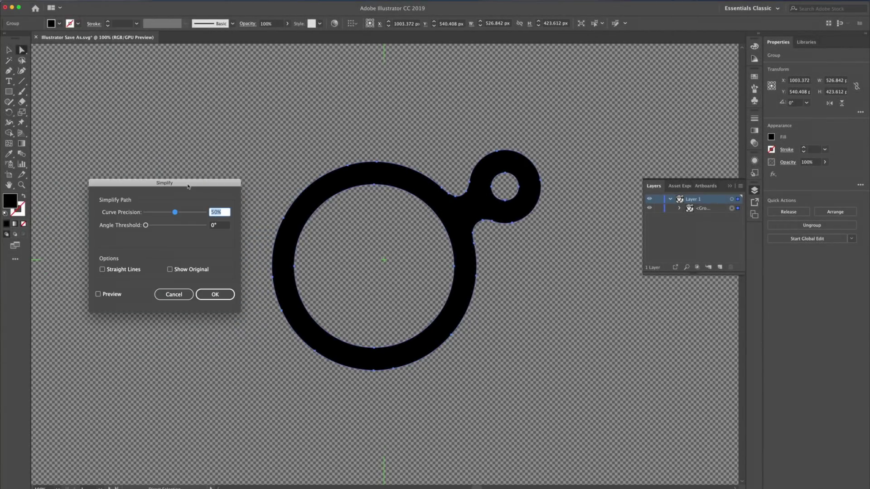
left_click(99, 293)
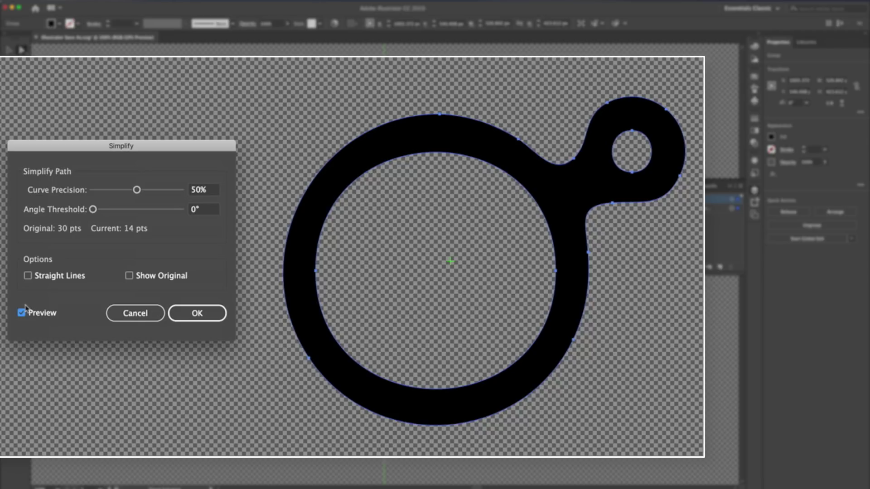
left_click(128, 276)
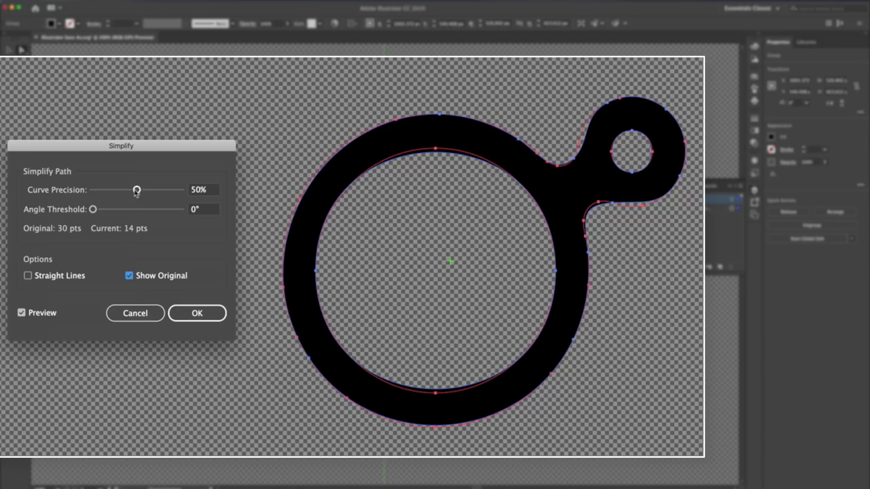
left_click_drag(136, 192, 197, 213)
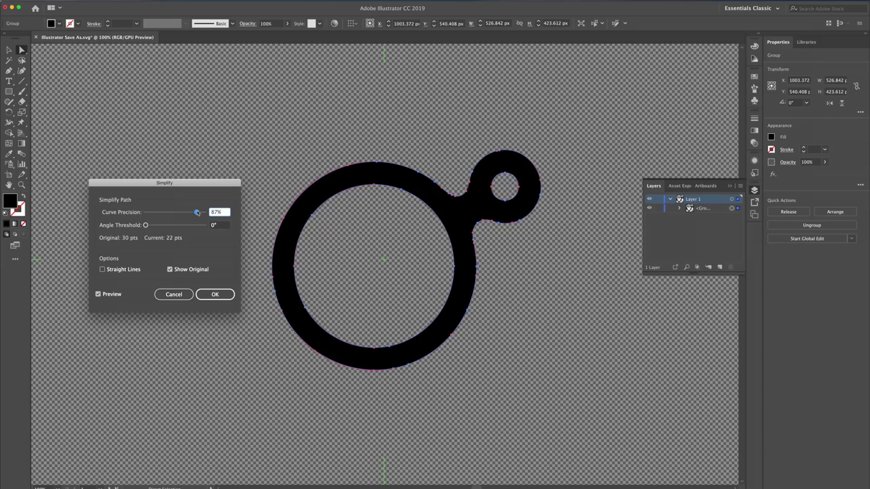
left_click(174, 295)
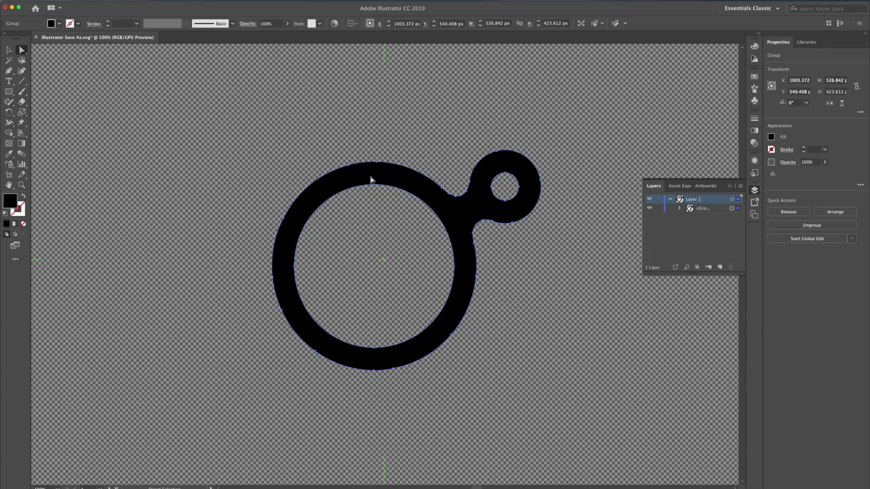
key("z")
left_click(371, 179)
left_click(419, 286)
left_click(419, 286)
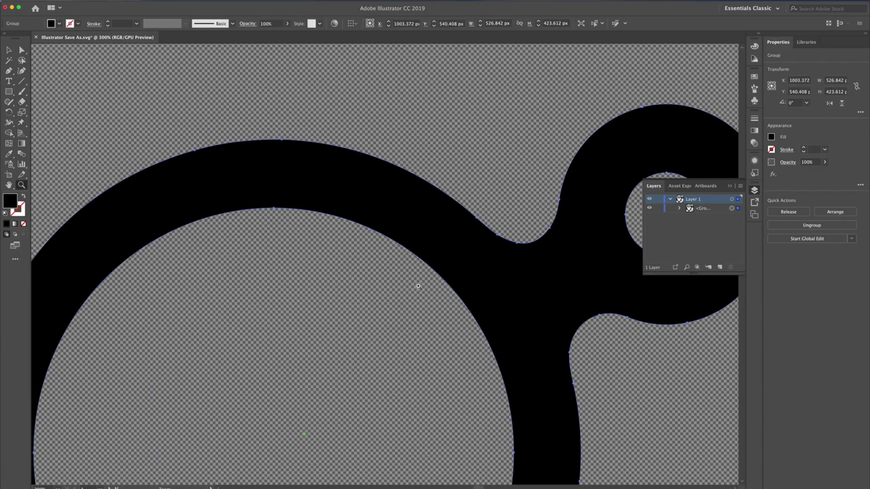
left_click(419, 286)
left_click(418, 286)
left_click(418, 287)
left_click(418, 286)
left_click(419, 287)
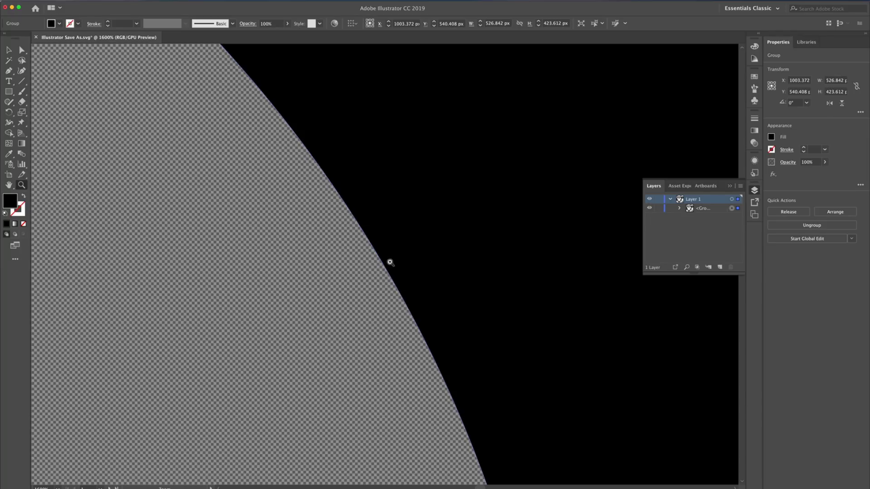
key("super+0")
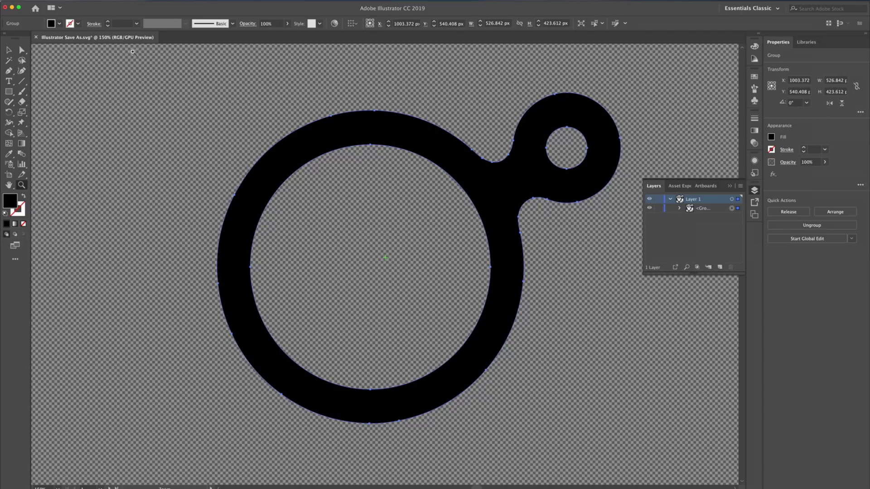
Save the ring logo as mO2 LOGO.svg with the SVG 1.0 profile.
left_click(66, 0)
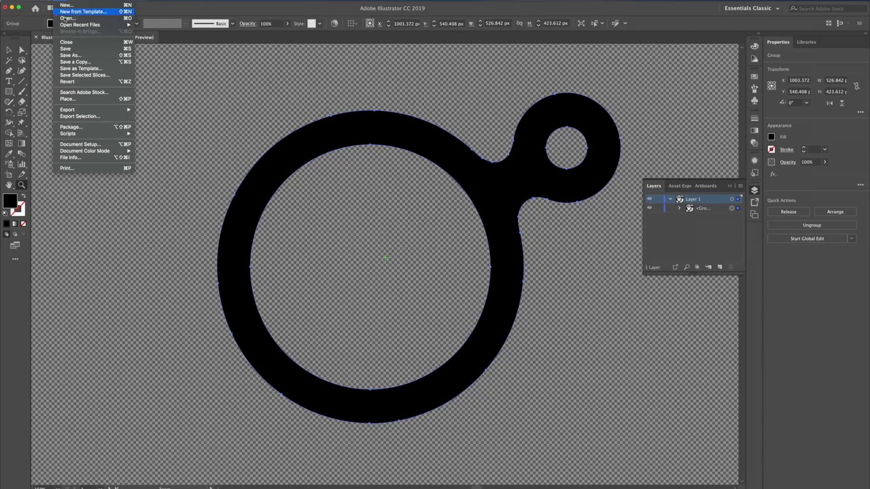
left_click(85, 56)
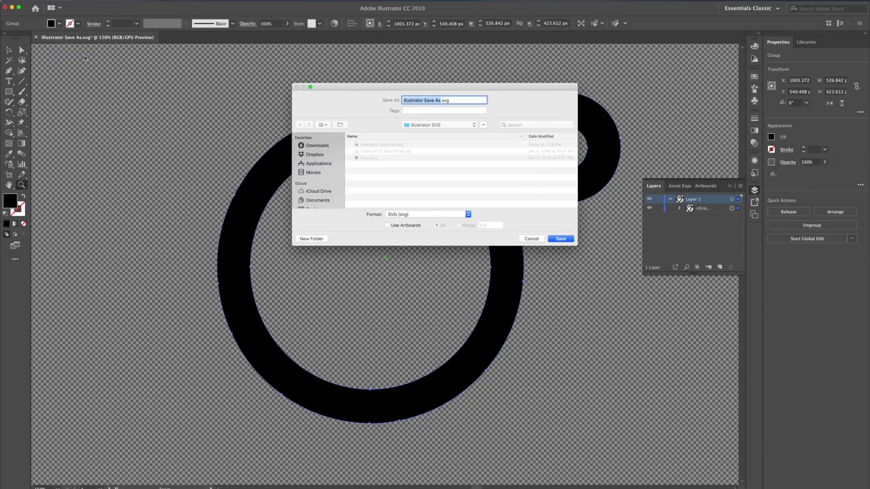
left_click(572, 240)
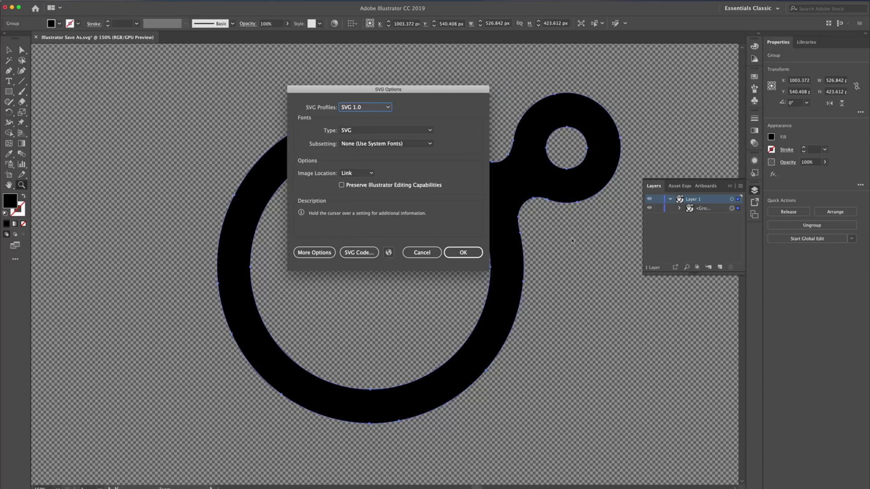
mouse_move(358, 111)
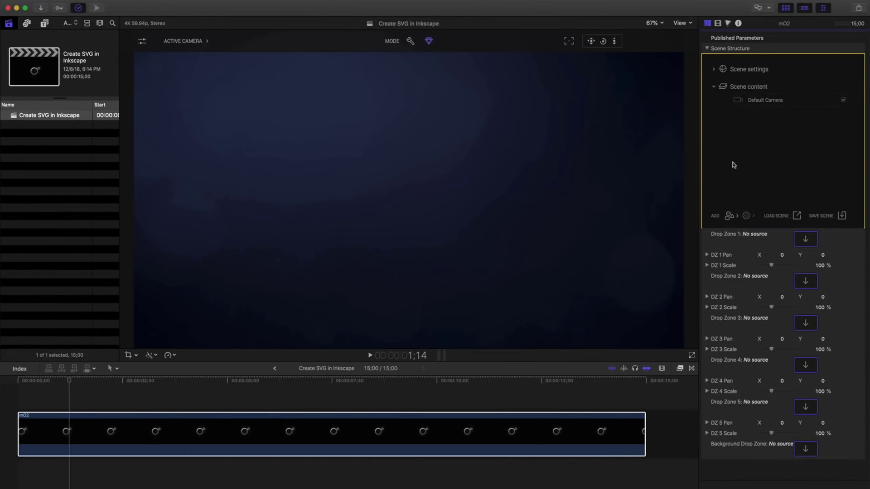
Add an SVG object to the mO2 clip's scene from Illustrator Save As.svg.
left_click(552, 419)
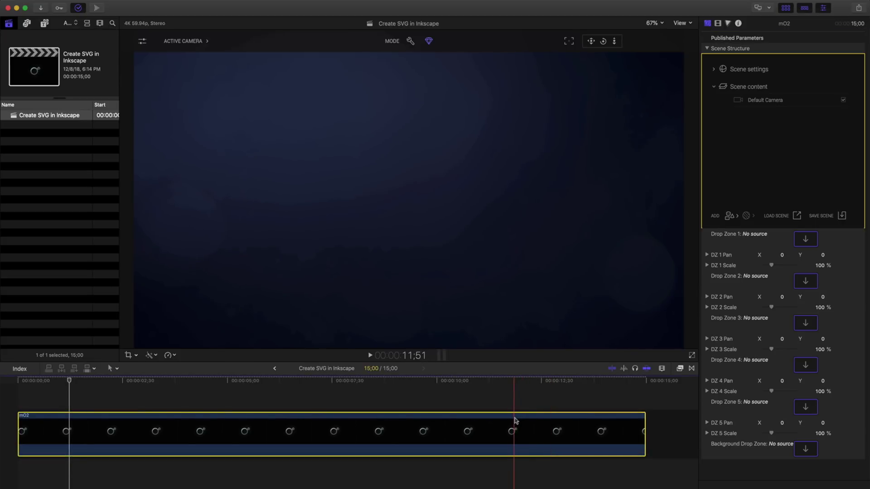
left_click(731, 217)
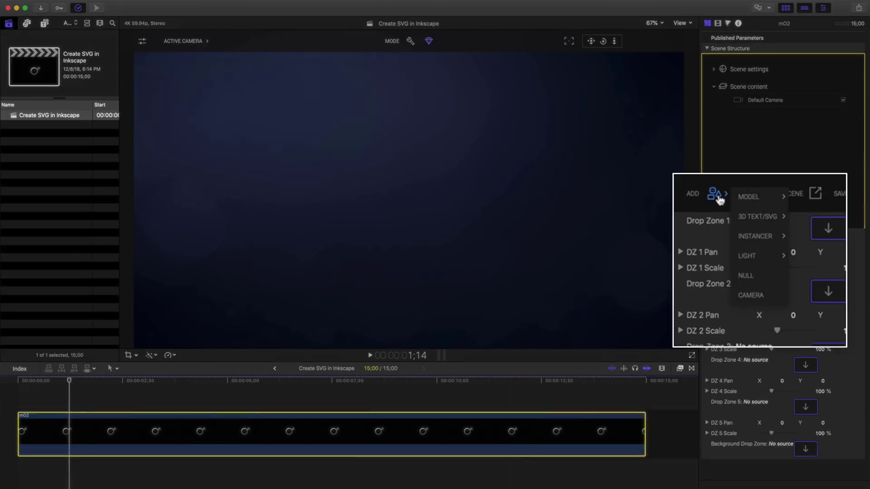
mouse_move(755, 236)
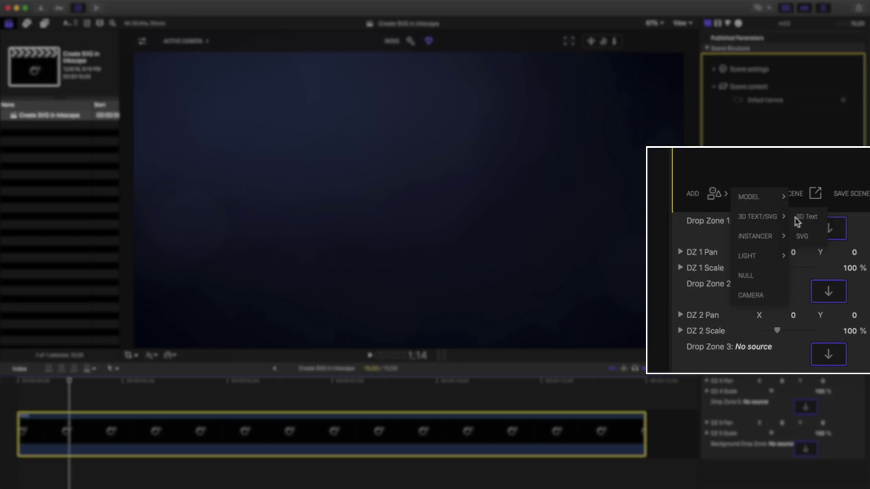
left_click(806, 239)
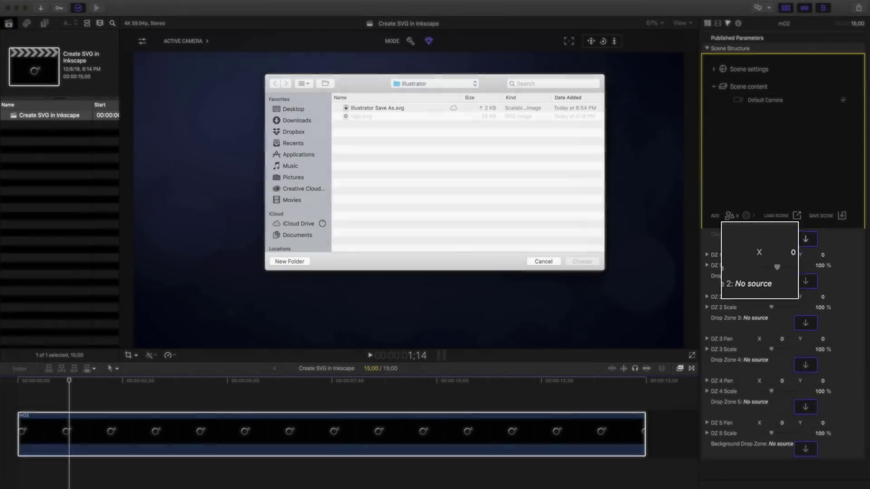
left_click(403, 108)
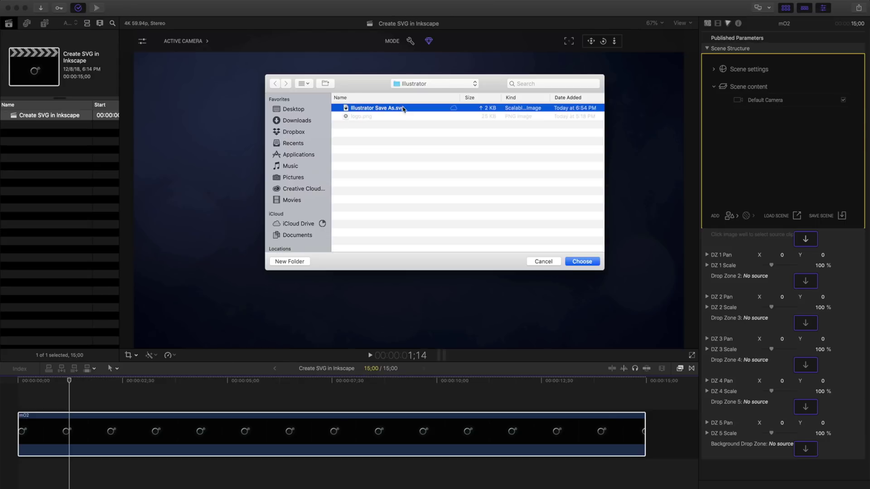
left_click(584, 261)
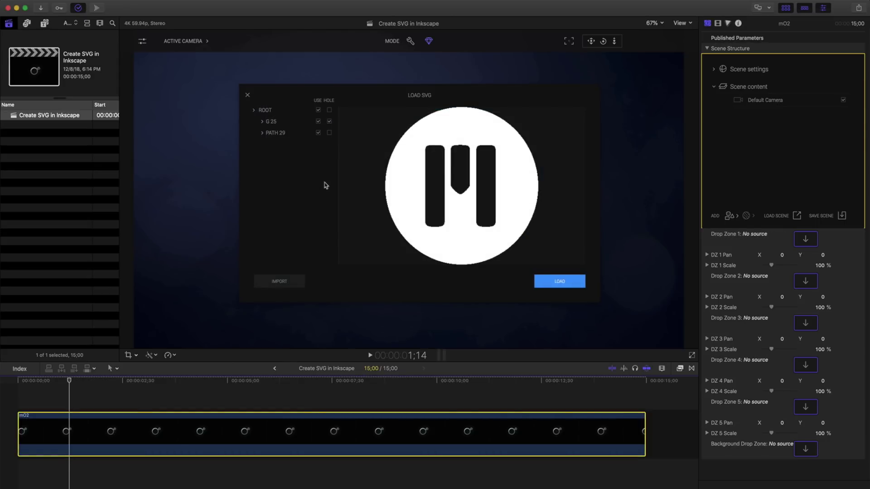
Mark G 25 as HOLE and load the SVG as an extruded disc.
left_click(329, 122)
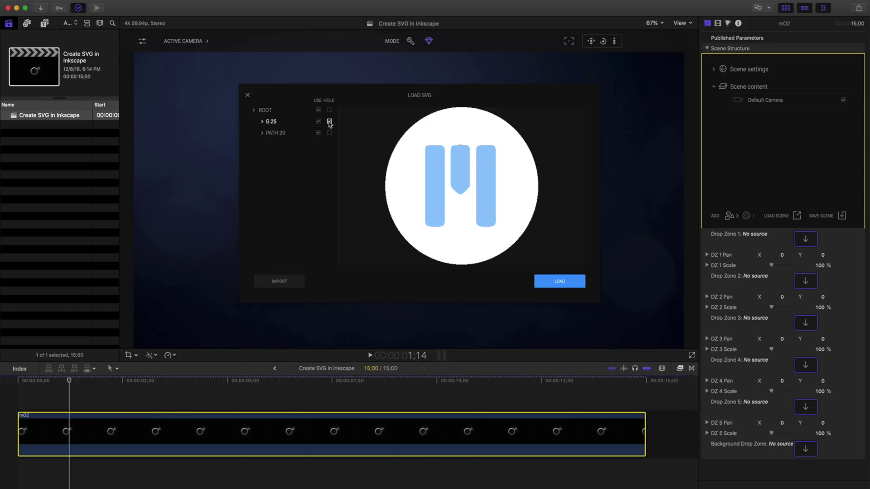
left_click(330, 121)
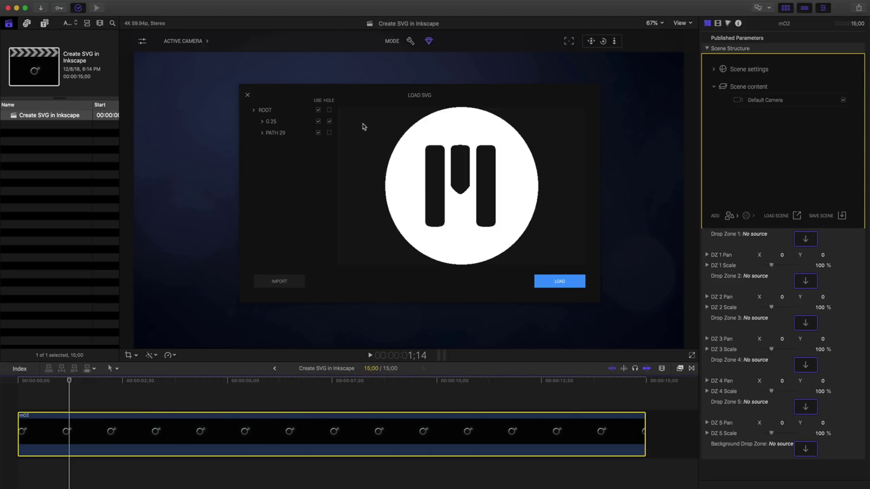
left_click(582, 283)
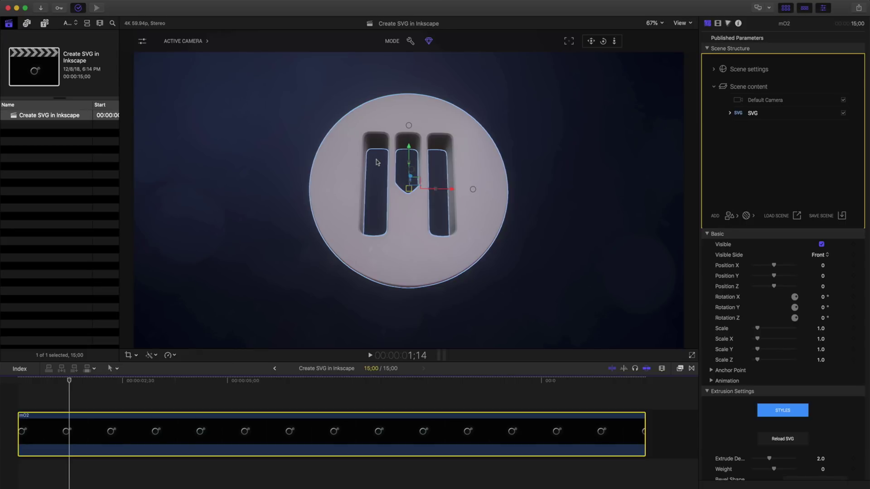
Load Illustrator Save As.svg again with HOLE off for G 30 and PATH 34 unused.
left_click(729, 215)
mouse_move(754, 234)
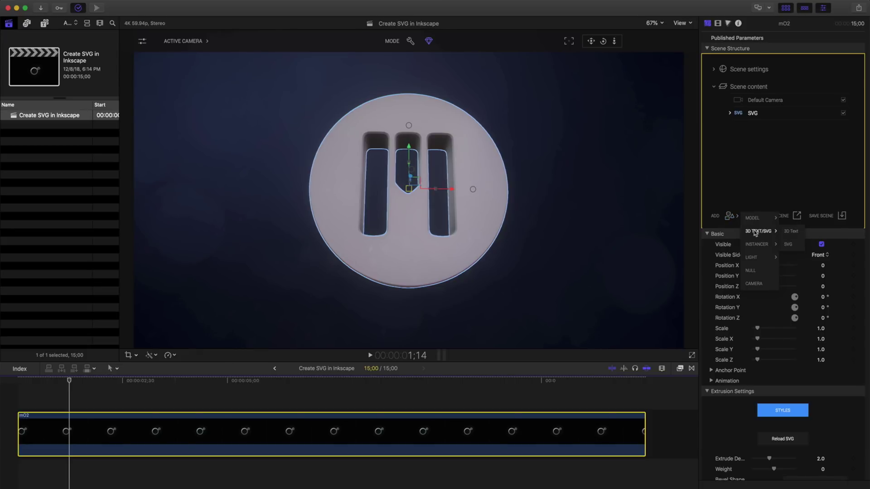
left_click(787, 244)
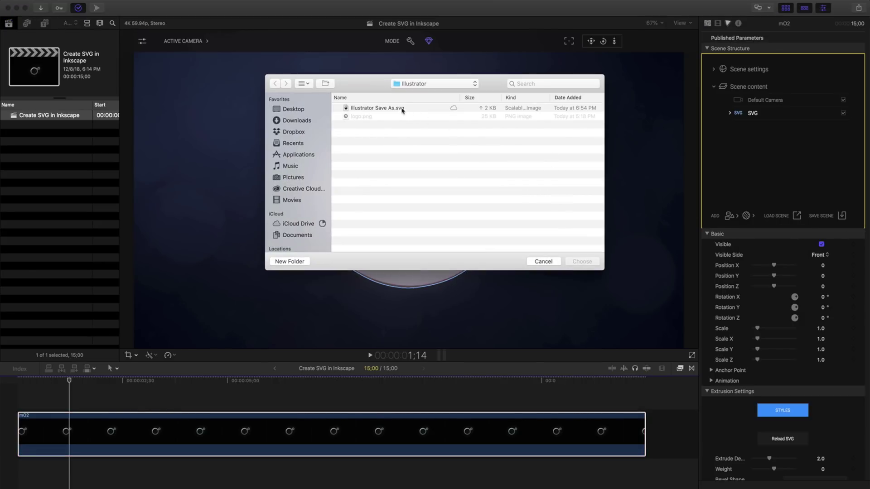
left_click(402, 110)
left_click(580, 258)
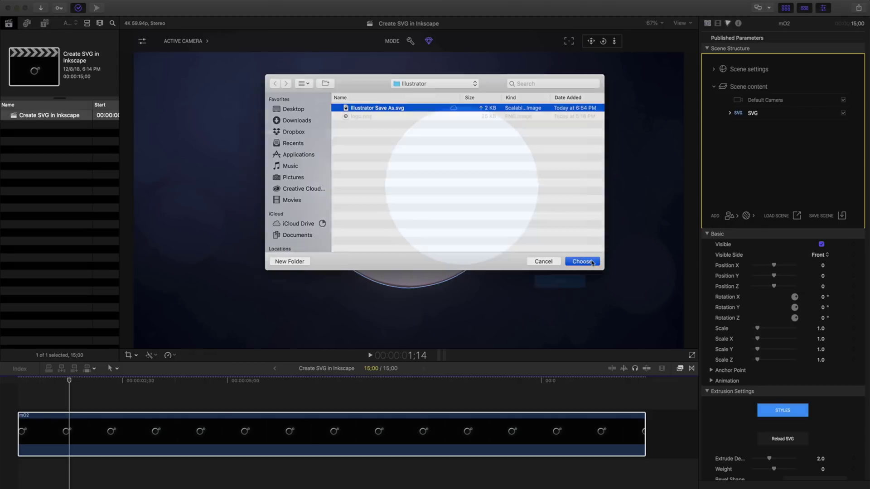
left_click(329, 121)
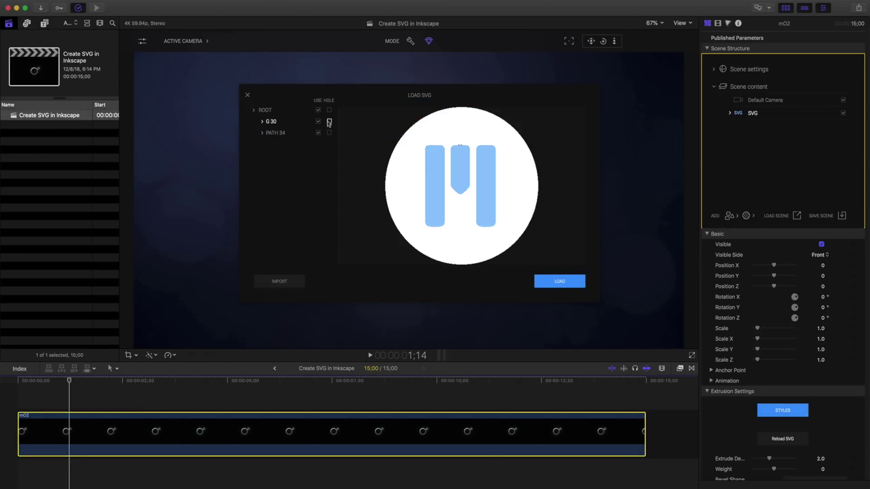
left_click(318, 133)
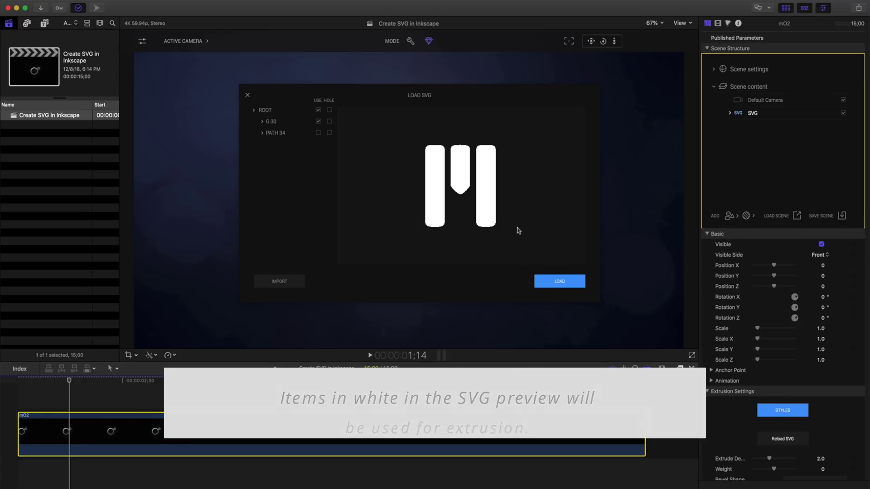
left_click(575, 283)
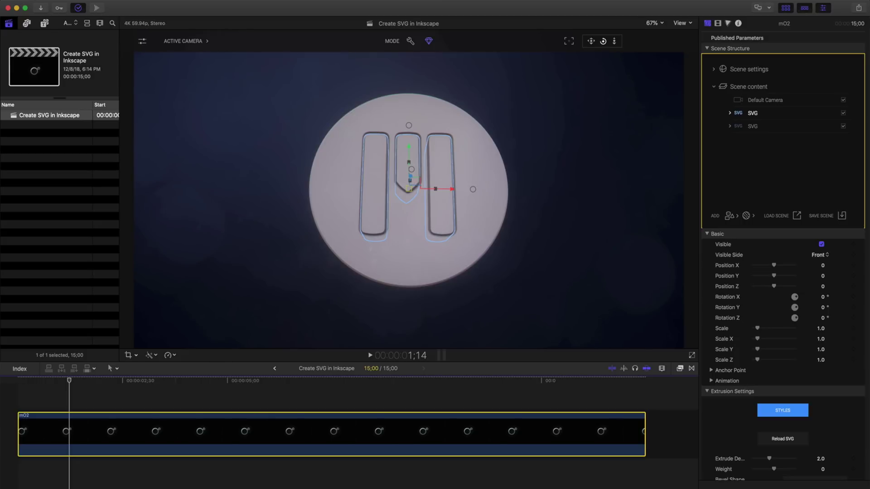
Apply the Basic Surface 16 library material to the first SVG disc.
left_click_drag(602, 41, 589, 59)
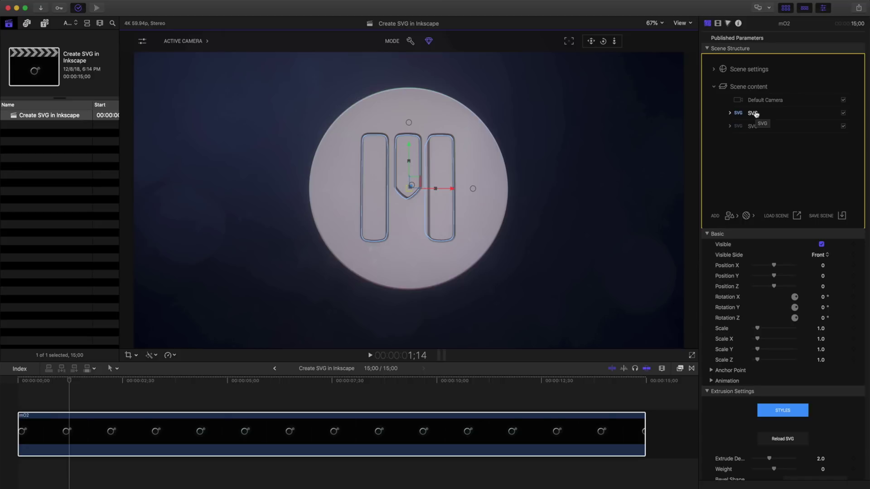
left_click(746, 216)
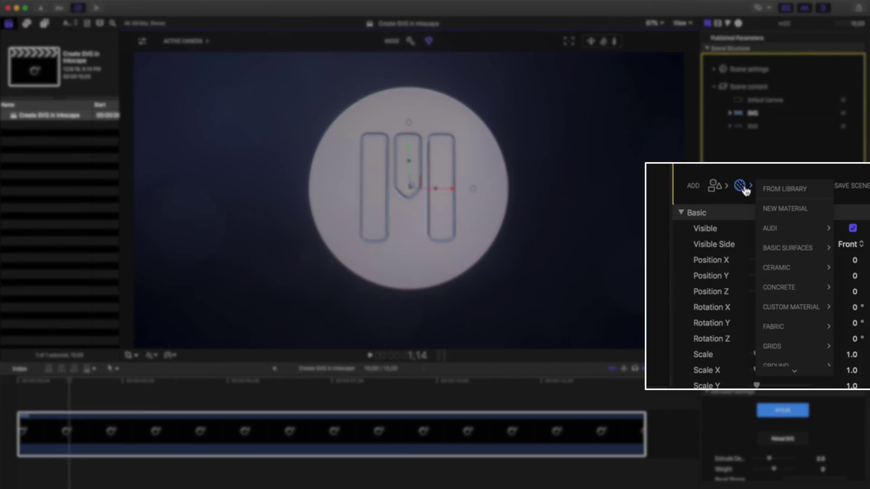
left_click(782, 189)
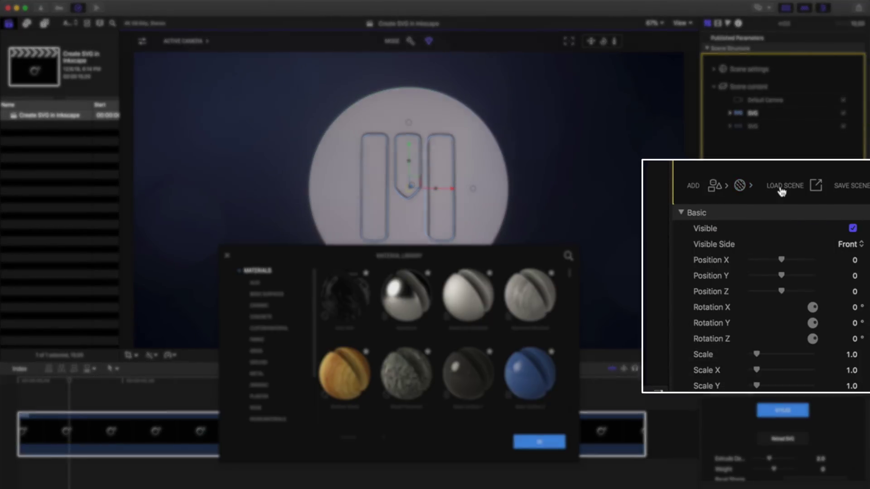
scroll(525, 300, "down", 15)
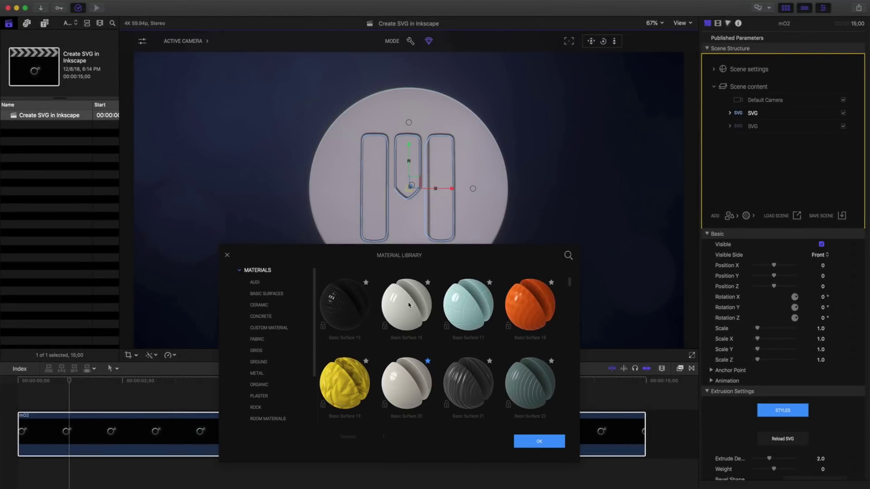
left_click(408, 305)
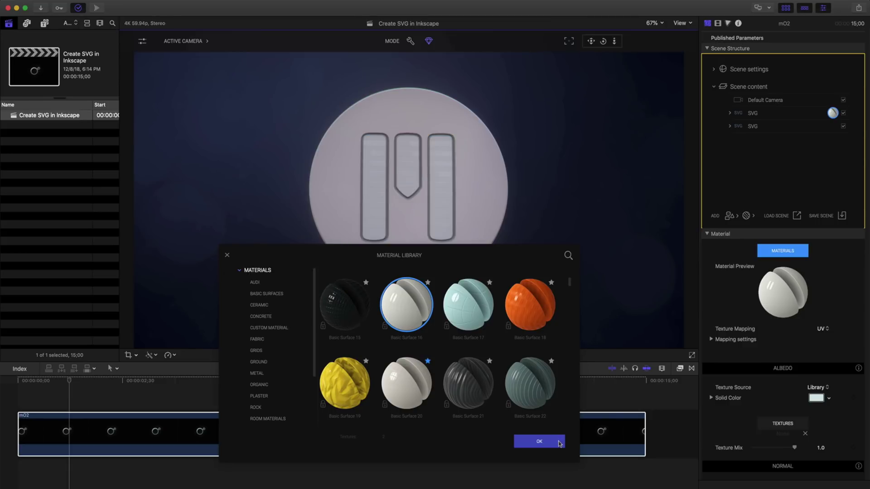
left_click(539, 442)
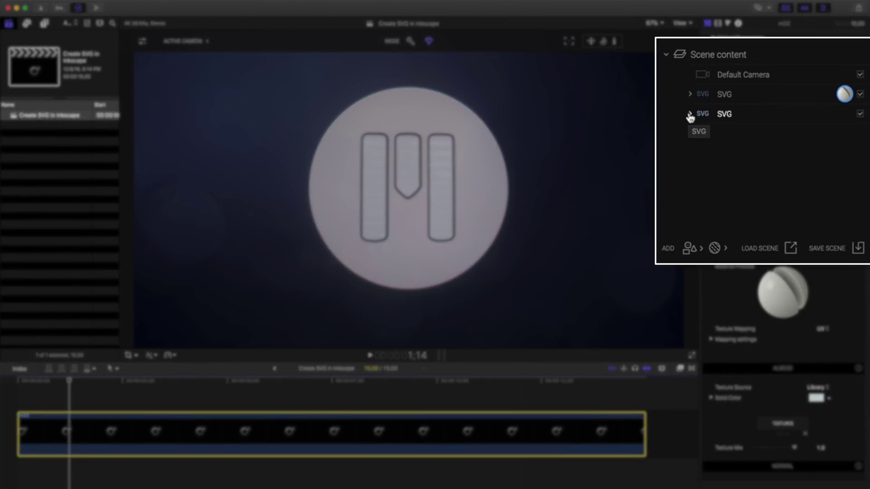
Expand the second SVG row in Scene Structure and select it to show extrusion settings.
left_click(689, 114)
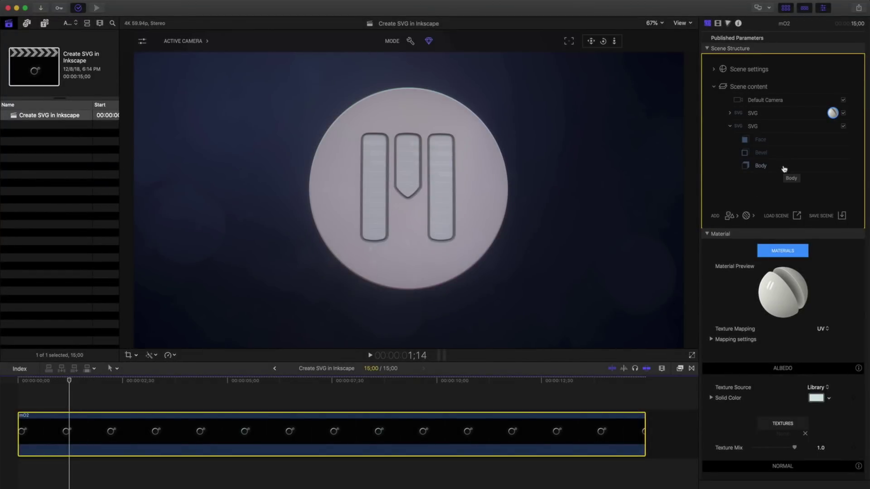
left_click(753, 126)
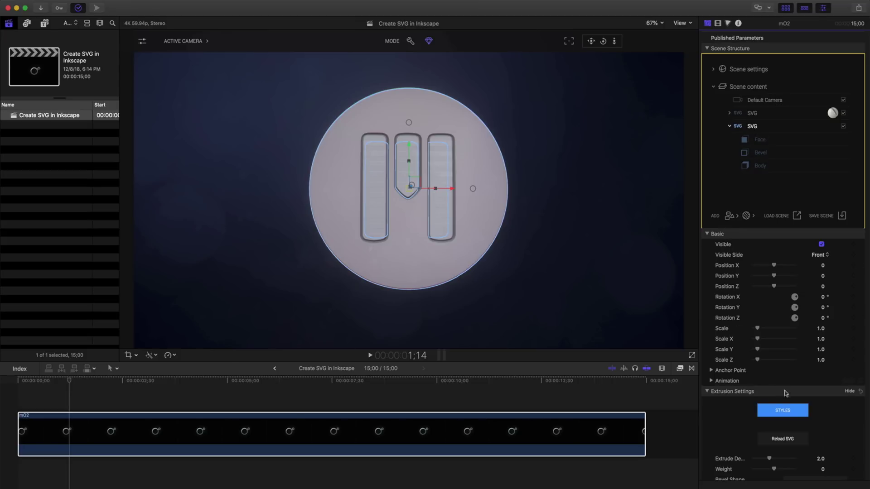
Apply the Plastic extrusion style, giving Extrude Depth 1.04 and Weight 0.25.
left_click(796, 411)
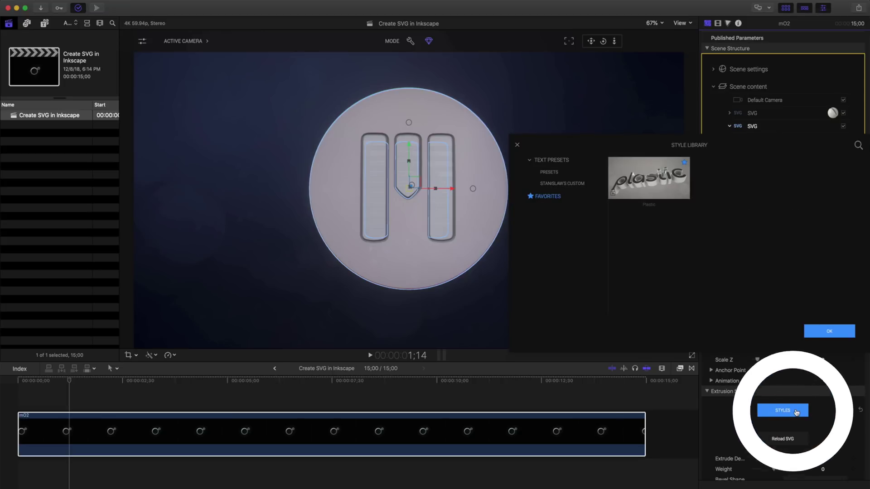
left_click(676, 189)
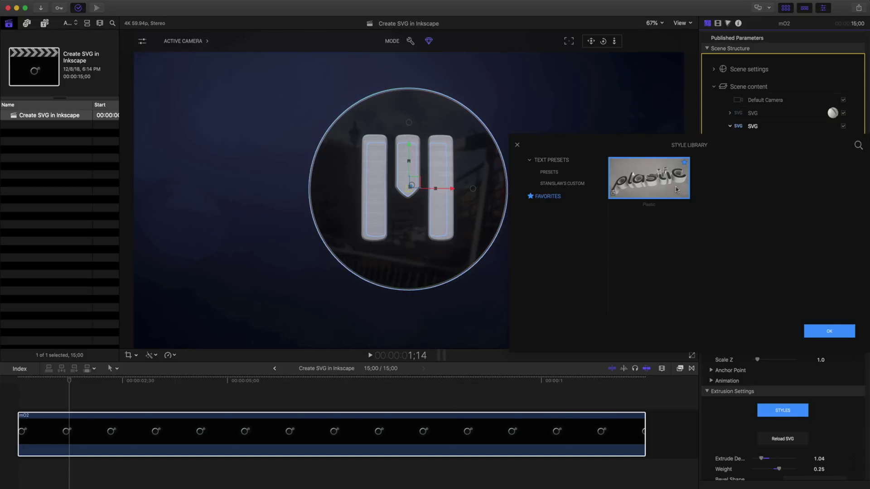
left_click(818, 336)
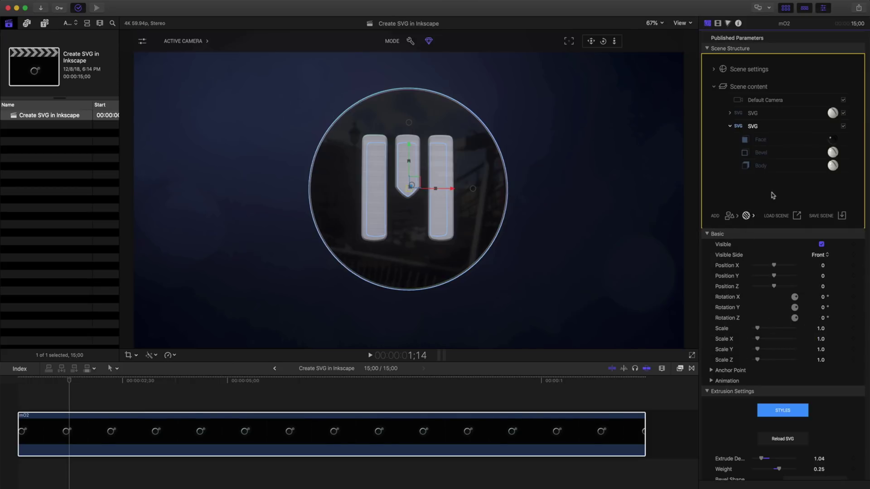